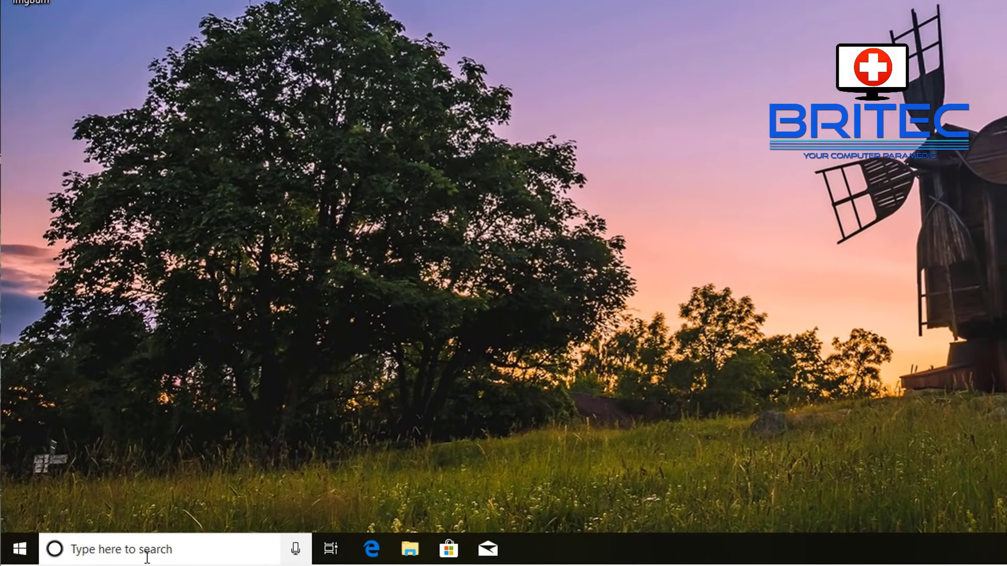
Find and run the Windows Update troubleshooter via a 'trouble' search, apply its database repair fix, and close Settings.
{"action": "left_click", "coordinate": [147, 558]}
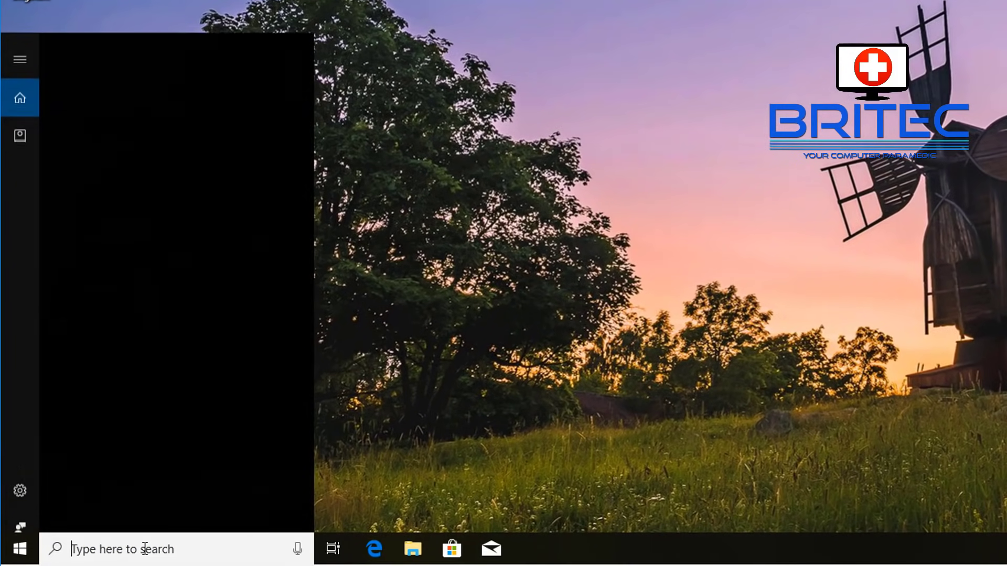
{"action": "type", "text": "trouble"}
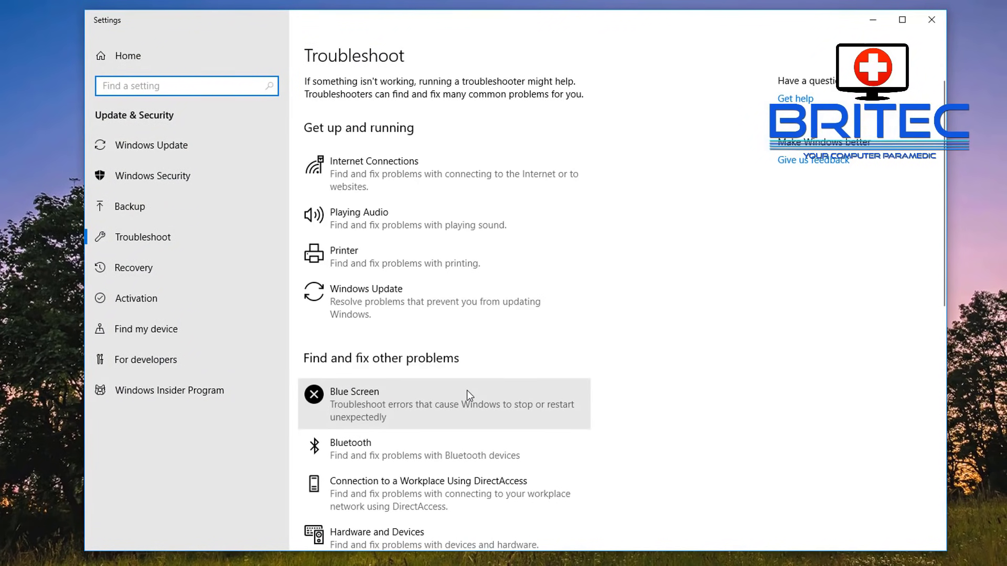
{"action": "left_click", "coordinate": [366, 299]}
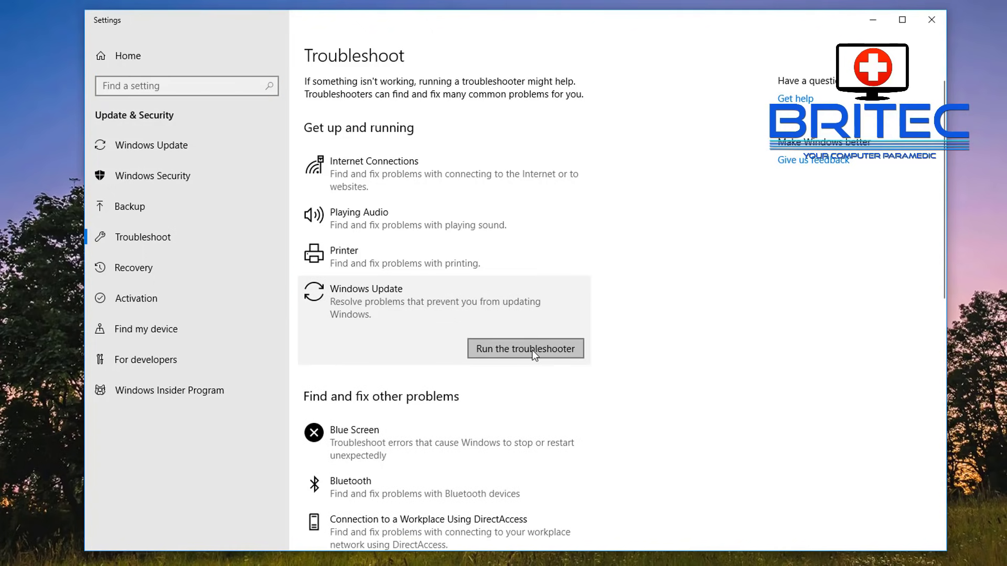
{"action": "left_click", "coordinate": [532, 351]}
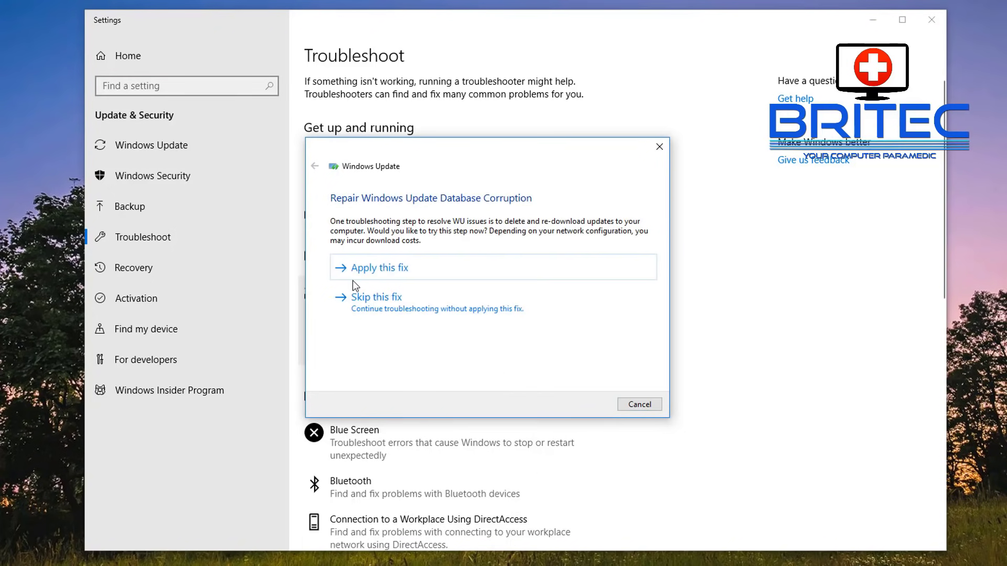
{"action": "left_click", "coordinate": [386, 270]}
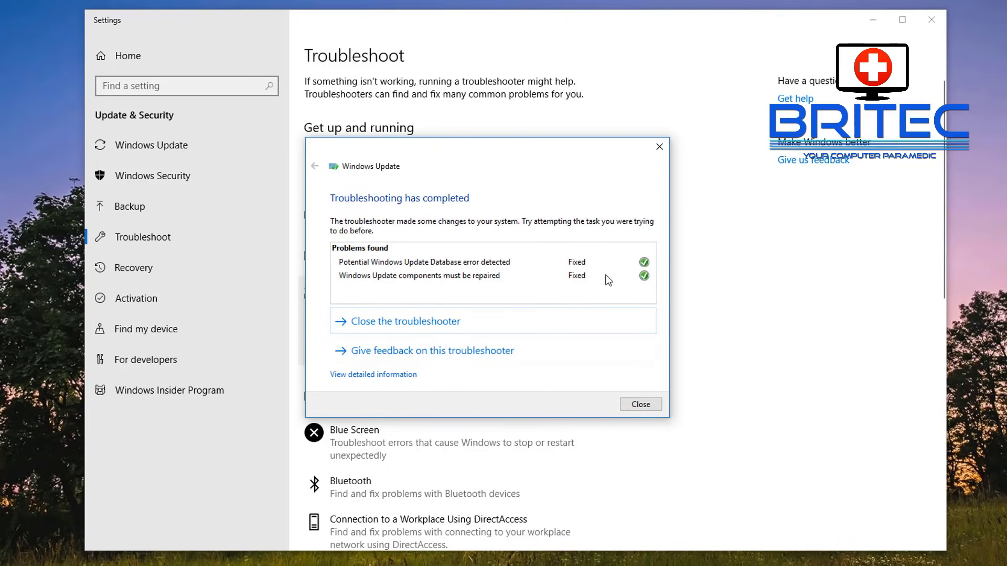
{"action": "left_click", "coordinate": [656, 410]}
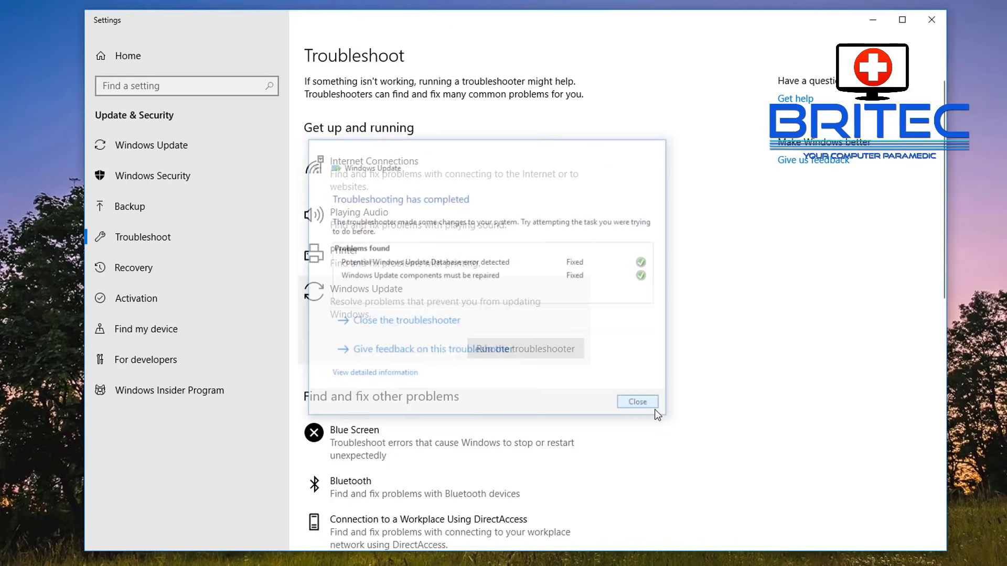
{"action": "left_click", "coordinate": [928, 21]}
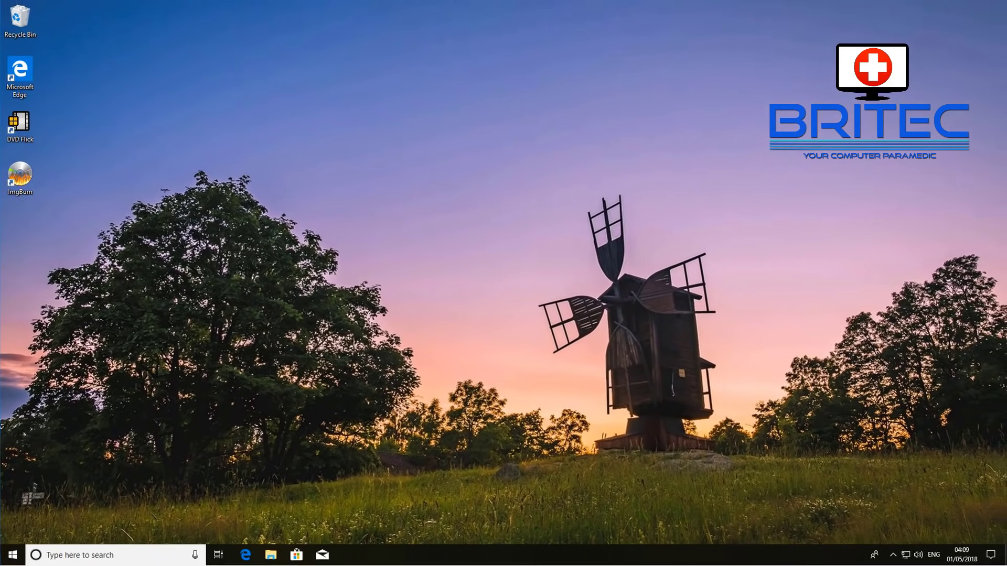
Check the Windows Update service's properties, confirming Automatic startup and Running status, then close Services.
{"action": "left_click", "coordinate": [70, 555]}
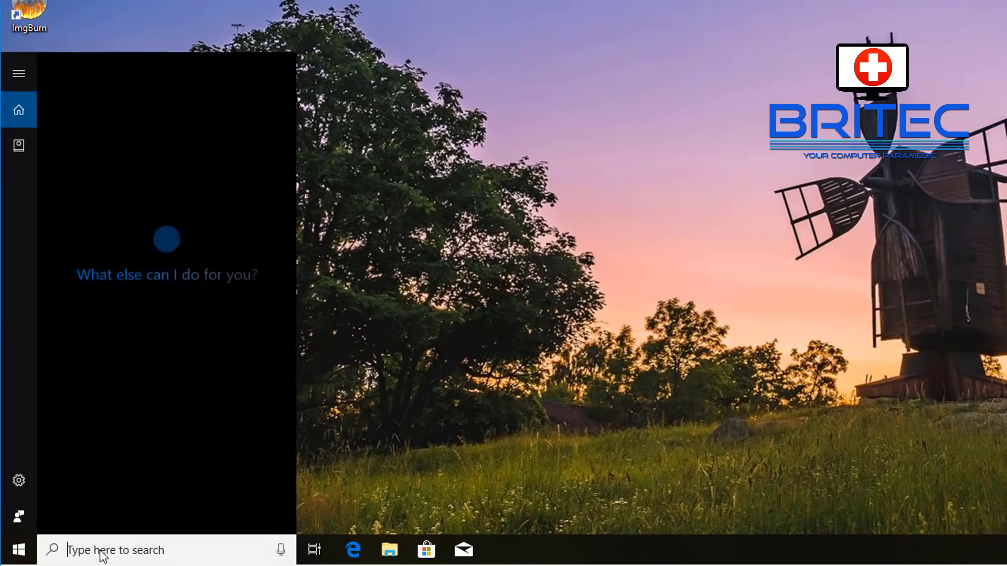
{"action": "type", "text": "services"}
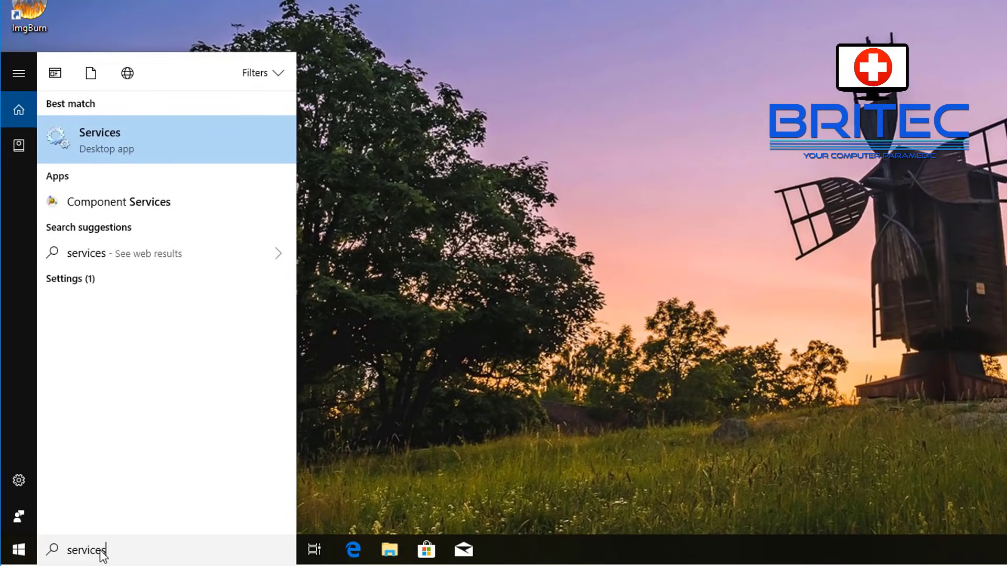
{"action": "left_click", "coordinate": [131, 148]}
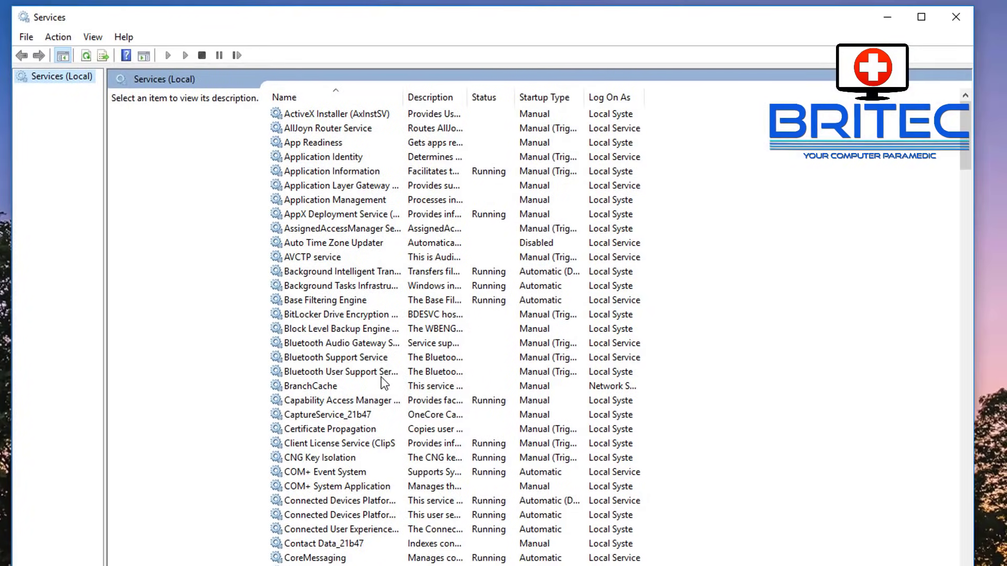
{"action": "scroll", "coordinate": [388, 399], "scroll_direction": "down", "scroll_amount": 5}
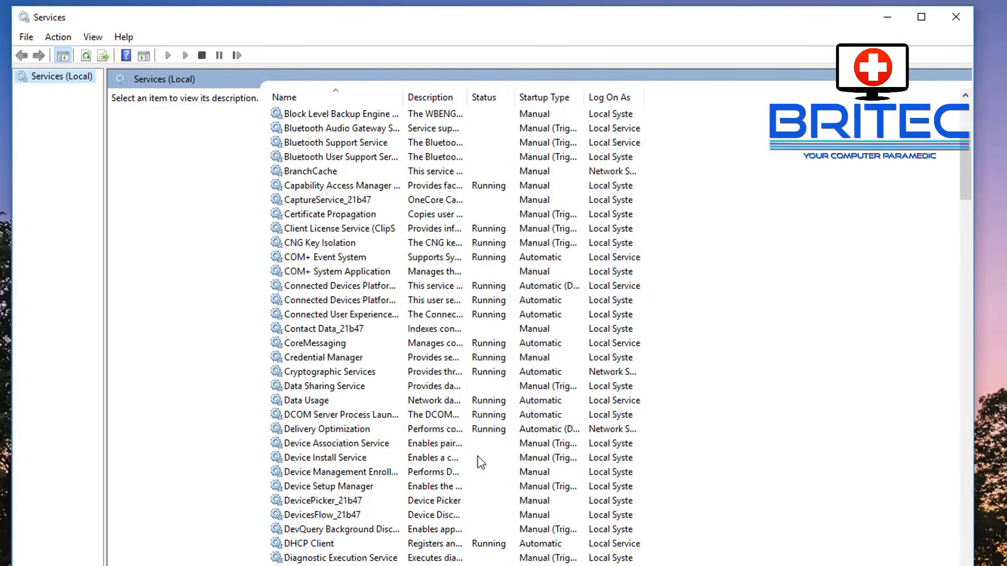
{"action": "scroll", "coordinate": [477, 455], "scroll_direction": "down", "scroll_amount": 5}
{"action": "left_click_drag", "start_coordinate": [969, 249], "coordinate": [963, 557]}
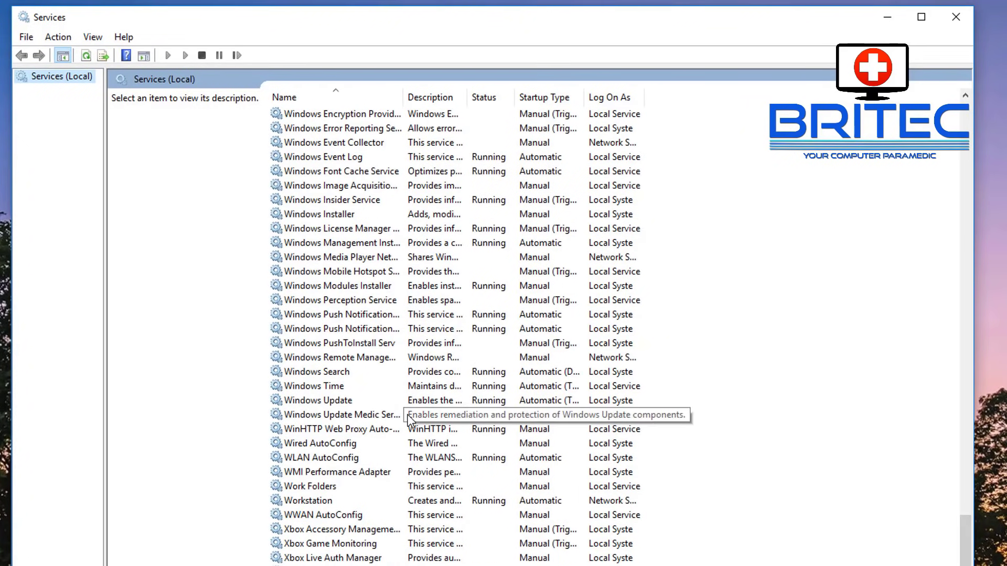
{"action": "left_click", "coordinate": [304, 401]}
{"action": "left_click", "coordinate": [326, 401]}
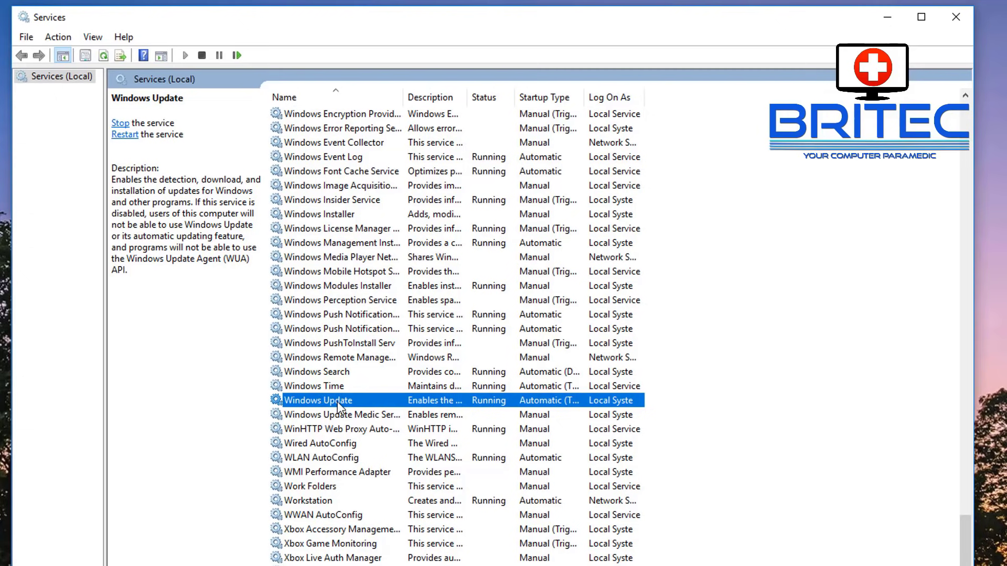
{"action": "double_click", "coordinate": [358, 398]}
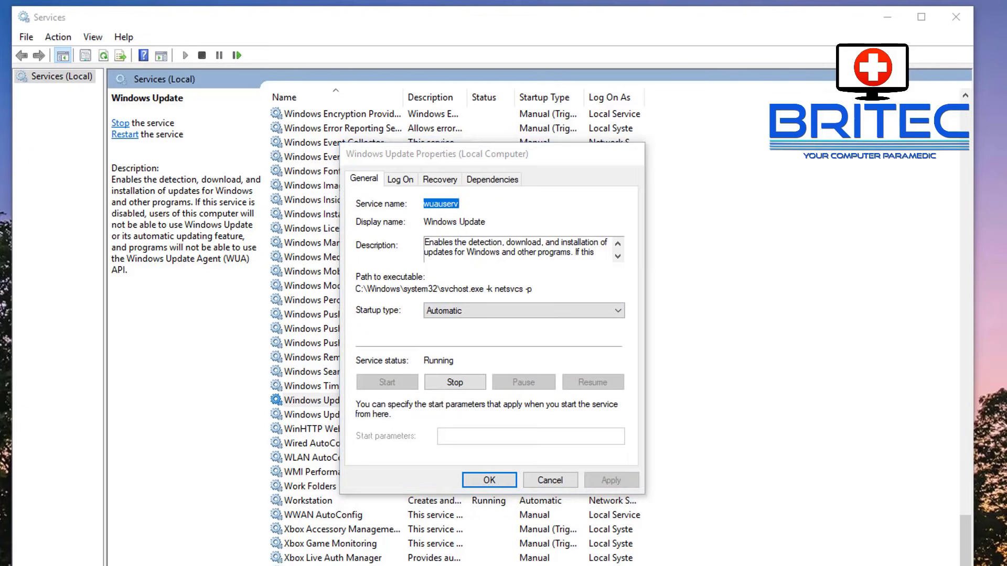
{"action": "left_click", "coordinate": [634, 156]}
{"action": "left_click", "coordinate": [956, 17]}
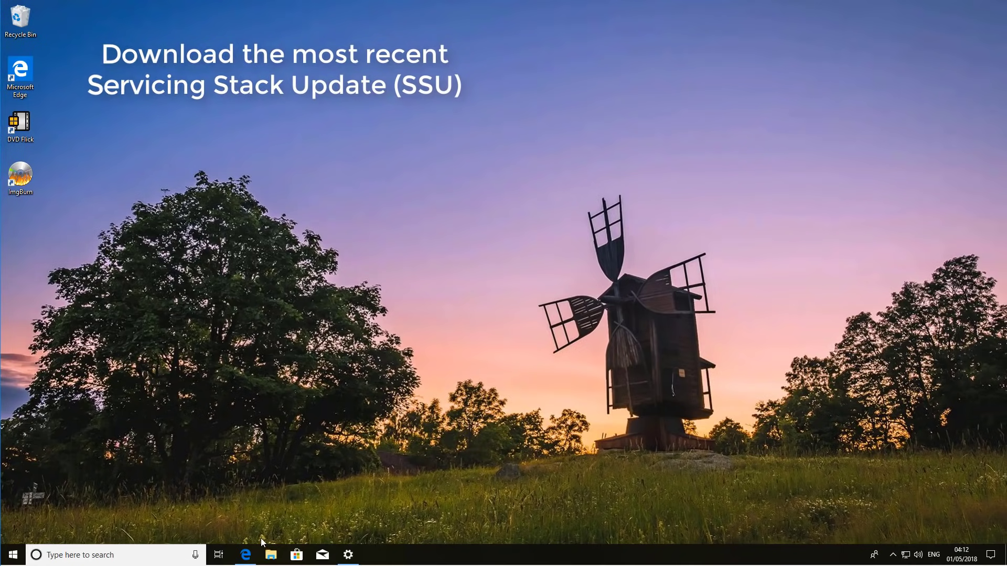
Open the Update Catalog in Edge, check the Windows version in Settings, and enter 1703 as the search term.
{"action": "left_click", "coordinate": [249, 558]}
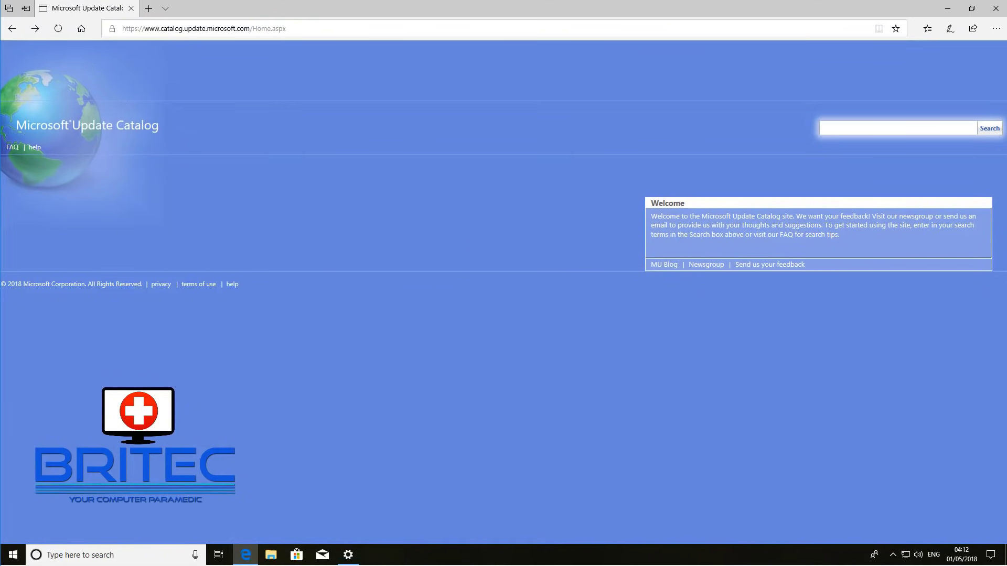
{"action": "left_click", "coordinate": [13, 555]}
{"action": "left_click", "coordinate": [17, 511]}
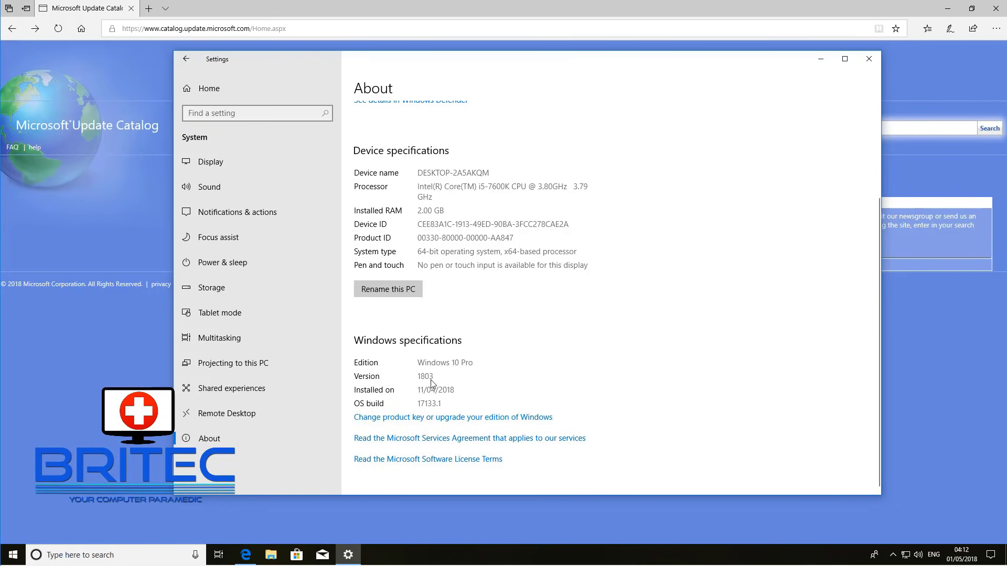
{"action": "left_click", "coordinate": [821, 59]}
{"action": "type", "text": "1703"}
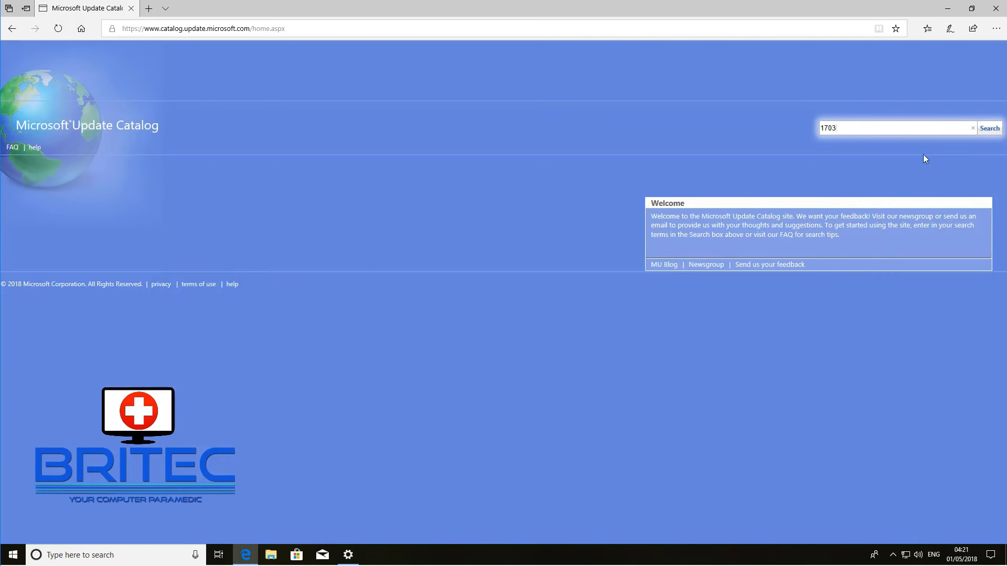
Search the catalog for 1703, then 1803, then KB4090914.
{"action": "left_click", "coordinate": [990, 129]}
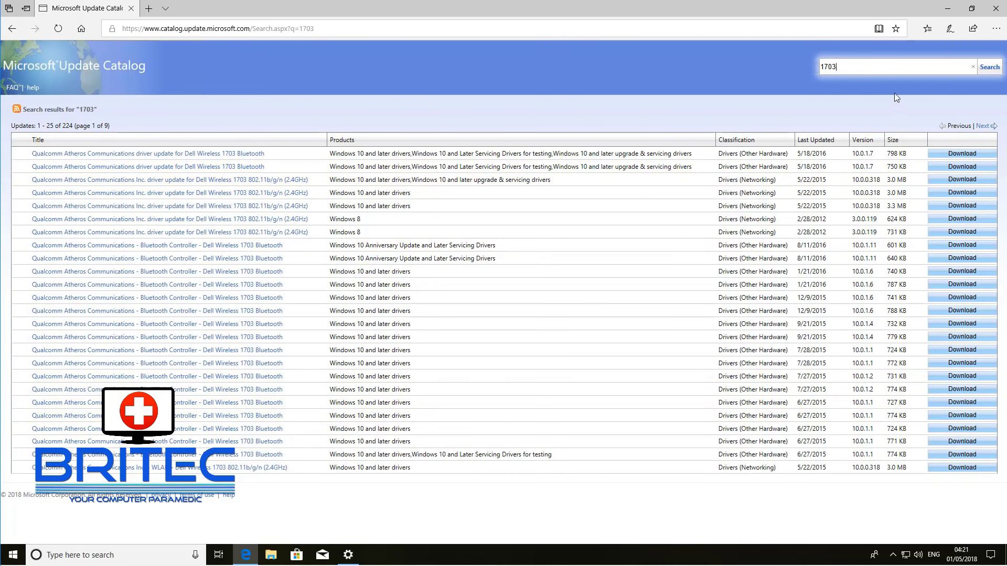
{"action": "left_click_drag", "start_coordinate": [841, 66], "coordinate": [809, 65]}
{"action": "type", "text": "1803"}
{"action": "left_click", "coordinate": [997, 71]}
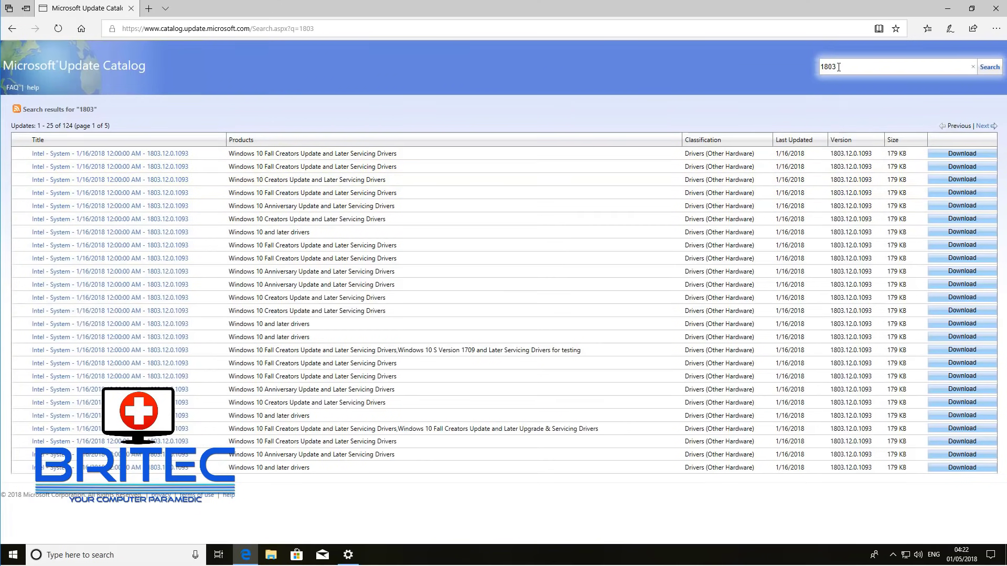
{"action": "left_click_drag", "start_coordinate": [839, 67], "coordinate": [813, 65]}
{"action": "left_click", "coordinate": [989, 67]}
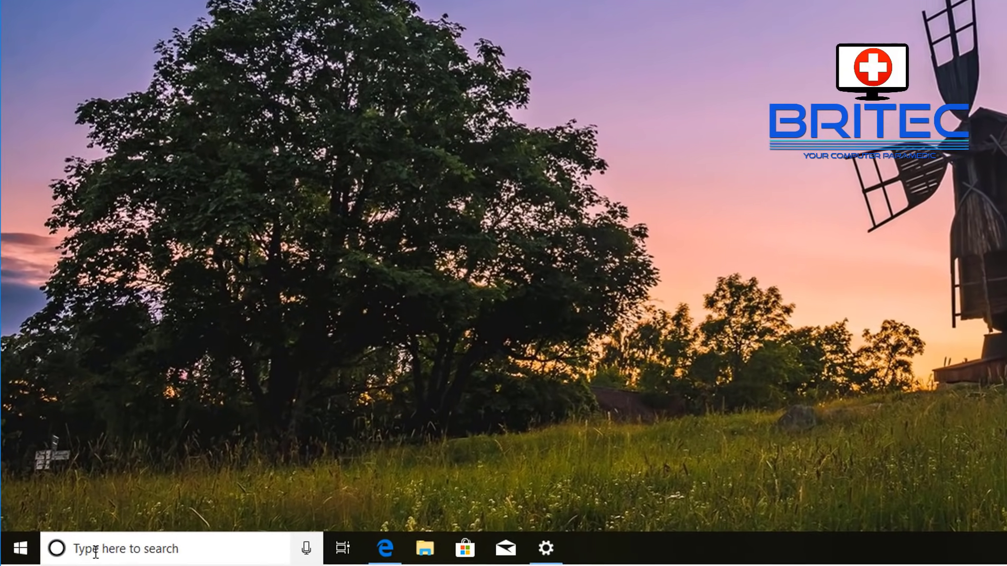
Open Control Panel in Category view and show the list of installed Windows updates.
{"action": "left_click", "coordinate": [61, 556]}
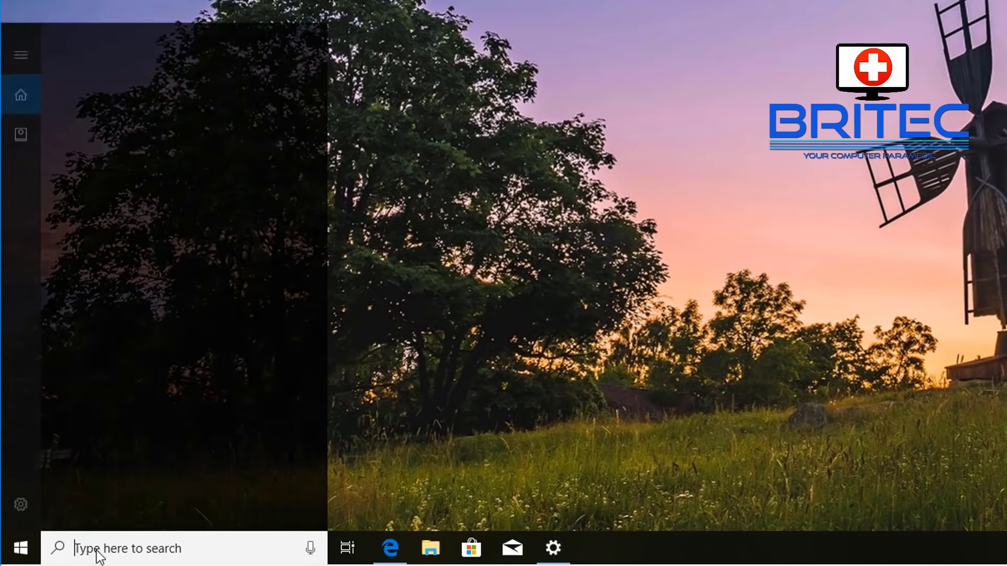
{"action": "type", "text": "contr"}
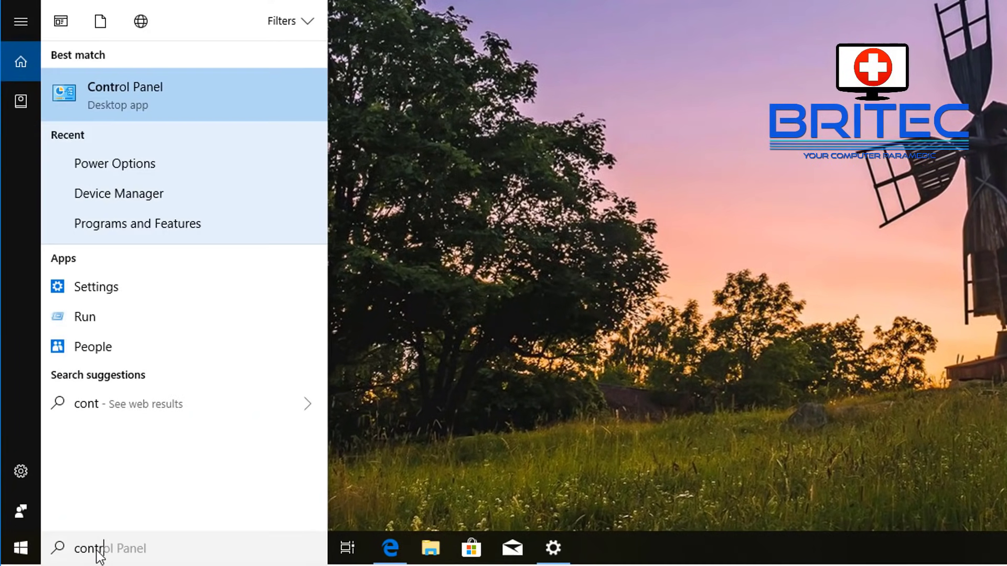
{"action": "type", "text": "ol panel"}
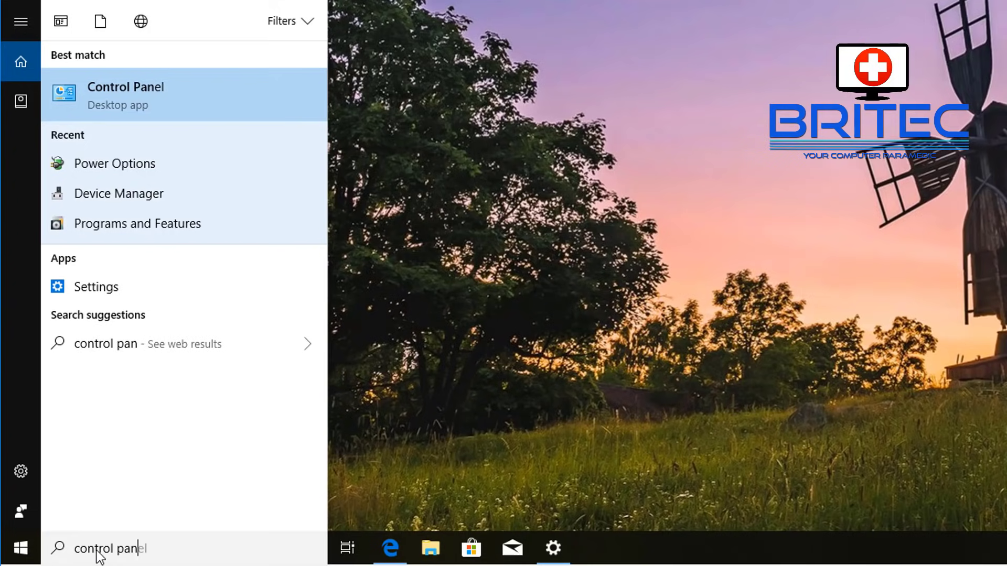
{"action": "left_click", "coordinate": [150, 88]}
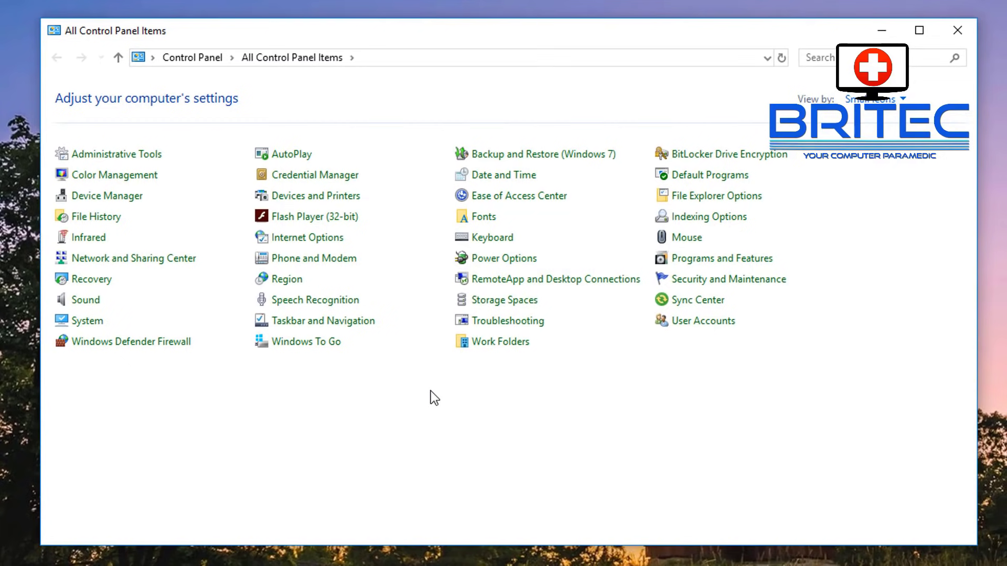
{"action": "left_click", "coordinate": [868, 100]}
{"action": "left_click", "coordinate": [870, 121]}
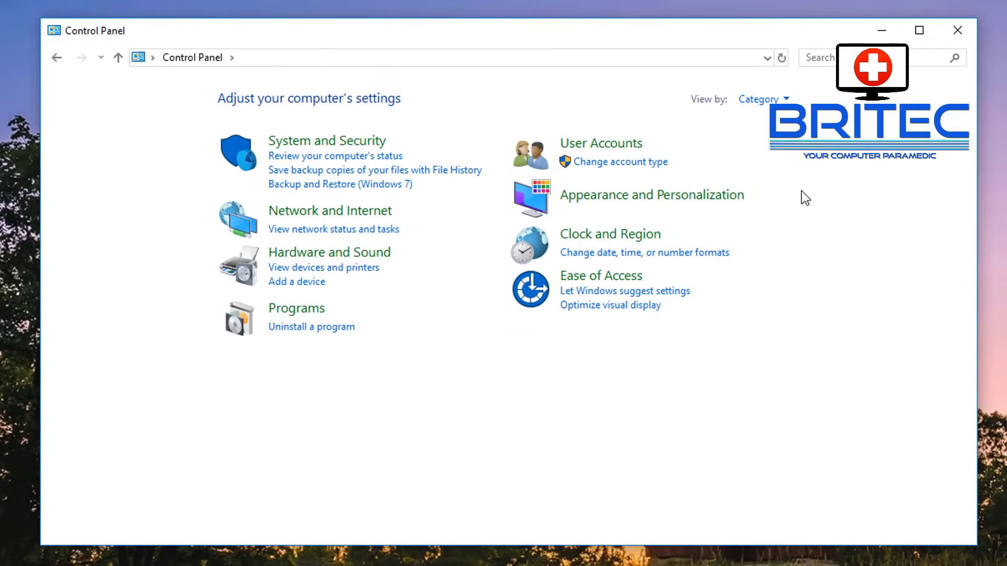
{"action": "left_click", "coordinate": [315, 327]}
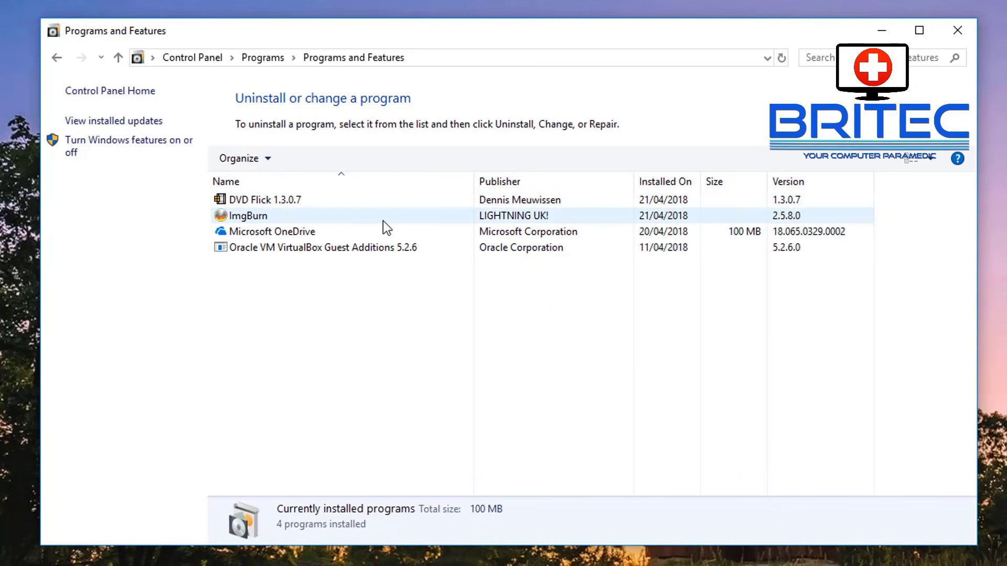
{"action": "left_click", "coordinate": [132, 122]}
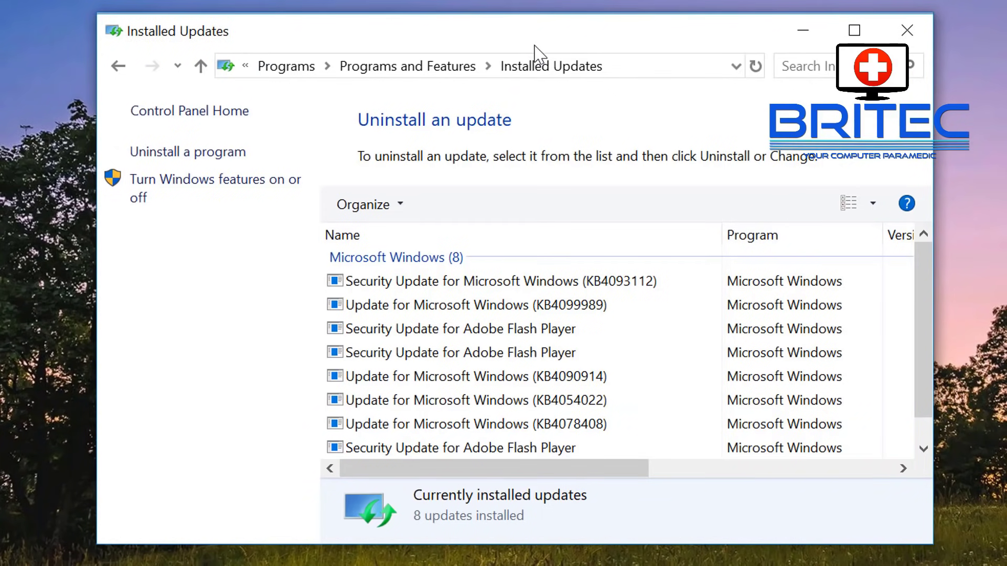
Select the newest installed update, KB4093112, and scroll back to show its Name column.
{"action": "left_click_drag", "start_coordinate": [499, 474], "coordinate": [811, 479]}
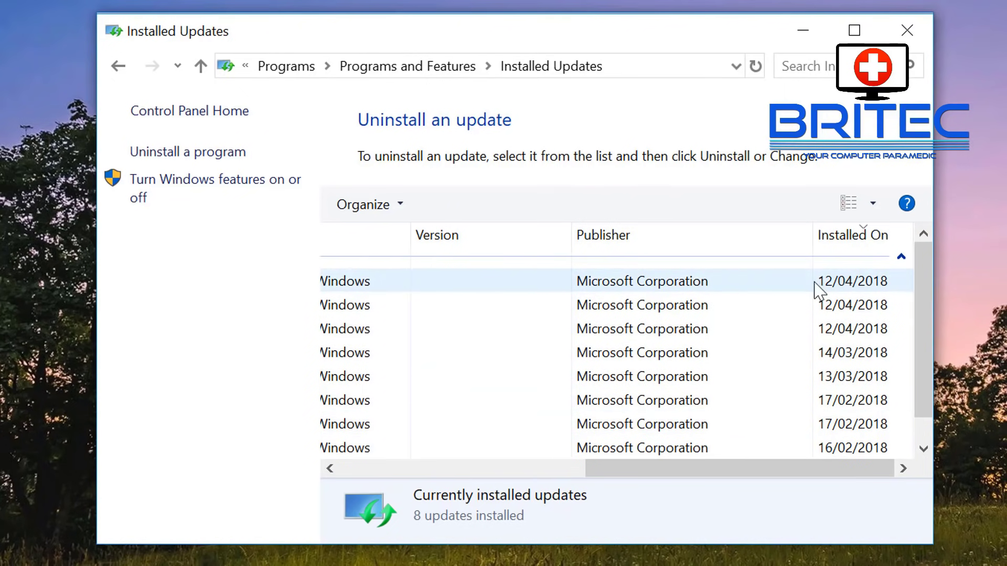
{"action": "right_click", "coordinate": [751, 284]}
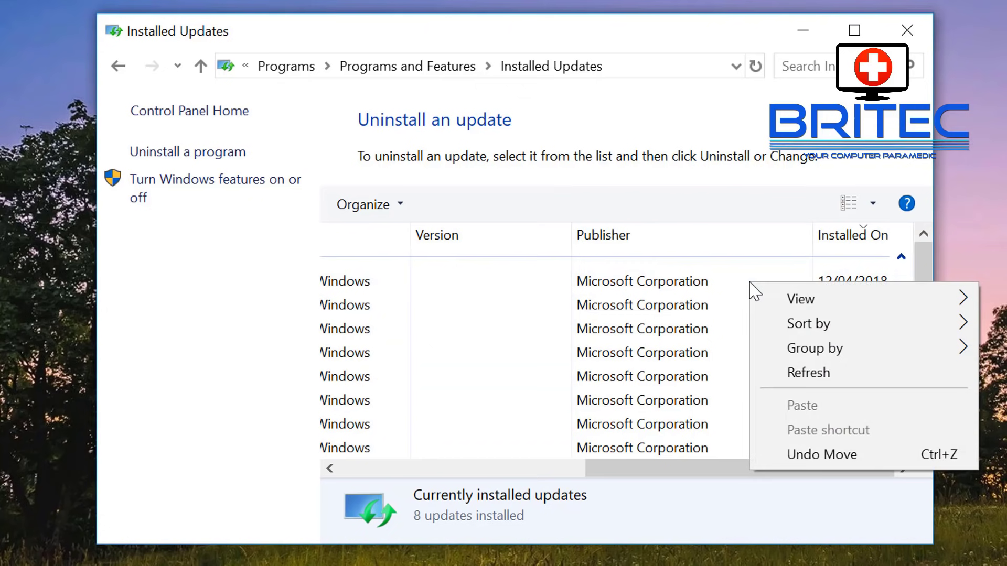
{"action": "left_click", "coordinate": [651, 286]}
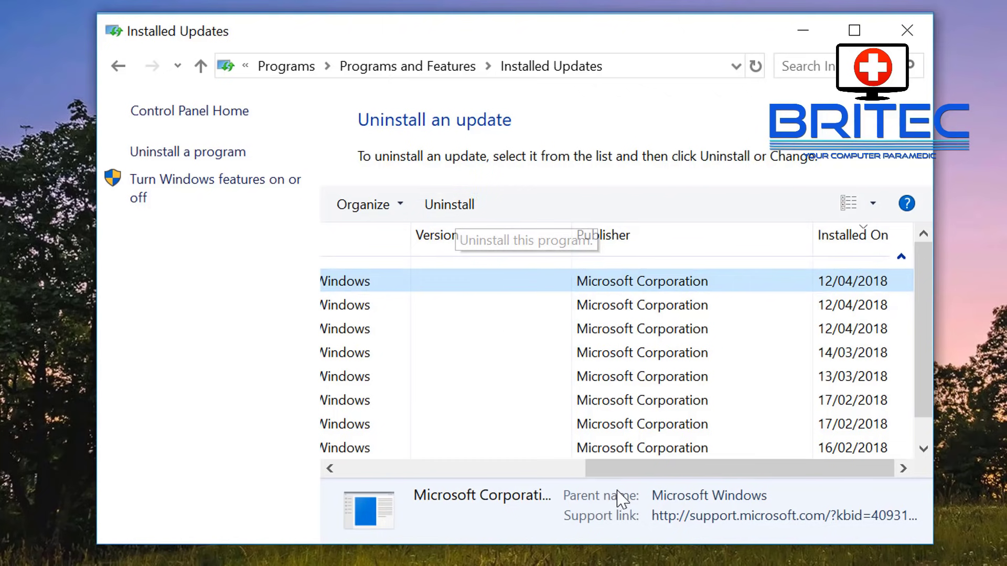
{"action": "left_click_drag", "start_coordinate": [603, 467], "coordinate": [352, 467]}
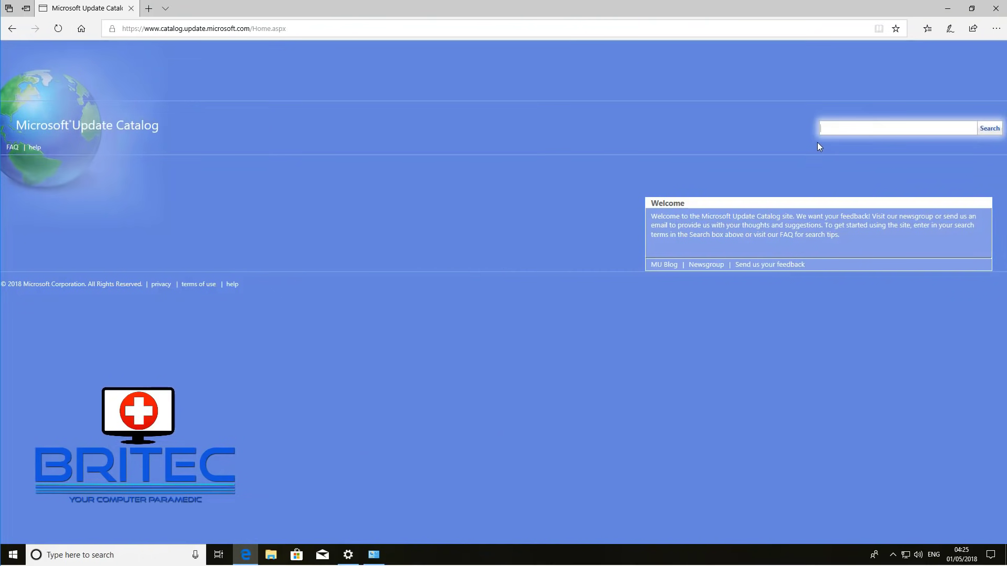
Search the catalog for kb4093112, then download and open the first result's x86 .msu package.
{"action": "type", "text": "kb4093112"}
{"action": "key", "text": "Return"}
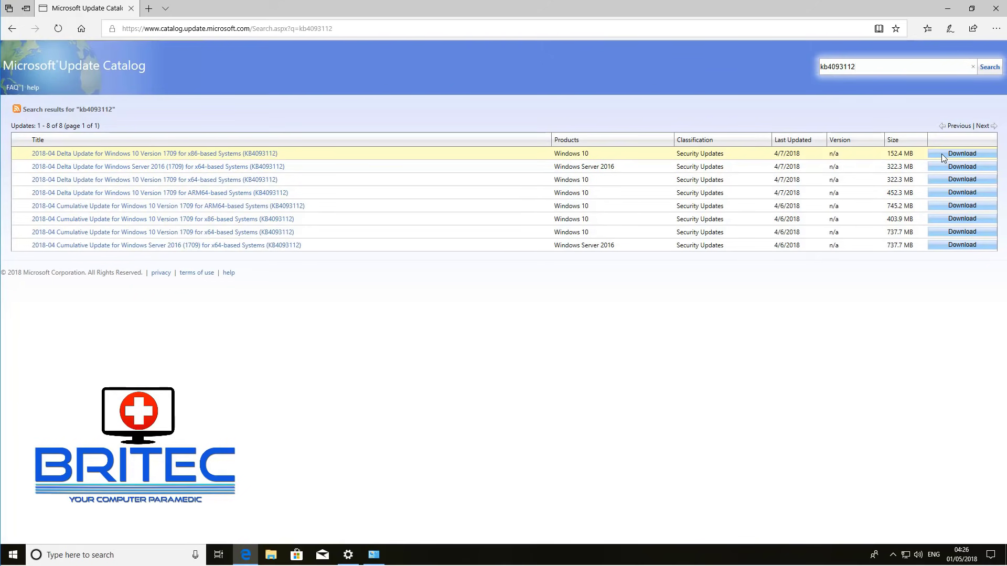
{"action": "left_click", "coordinate": [942, 153]}
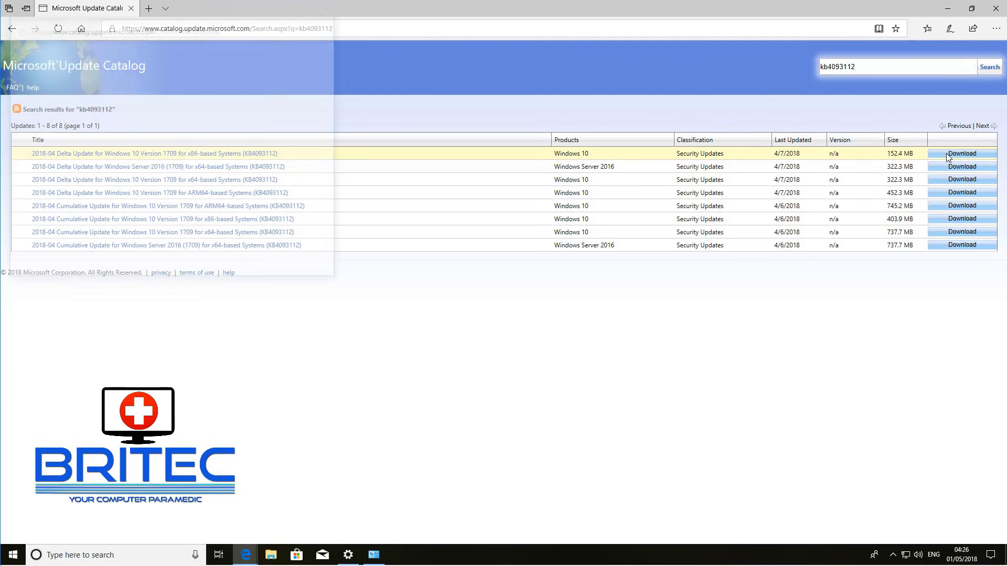
{"action": "left_click_drag", "start_coordinate": [180, 8], "coordinate": [544, 111]}
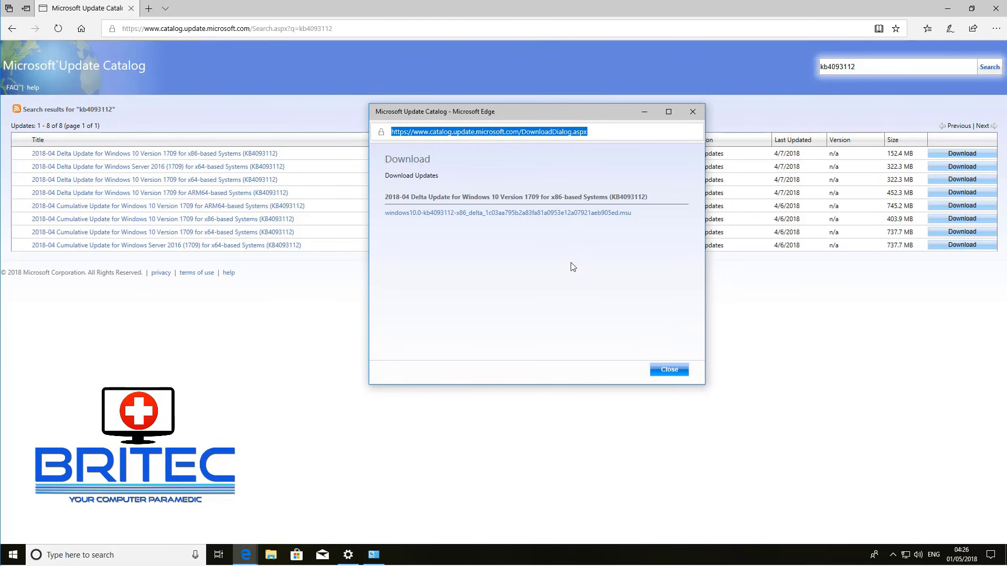
{"action": "left_click", "coordinate": [500, 217]}
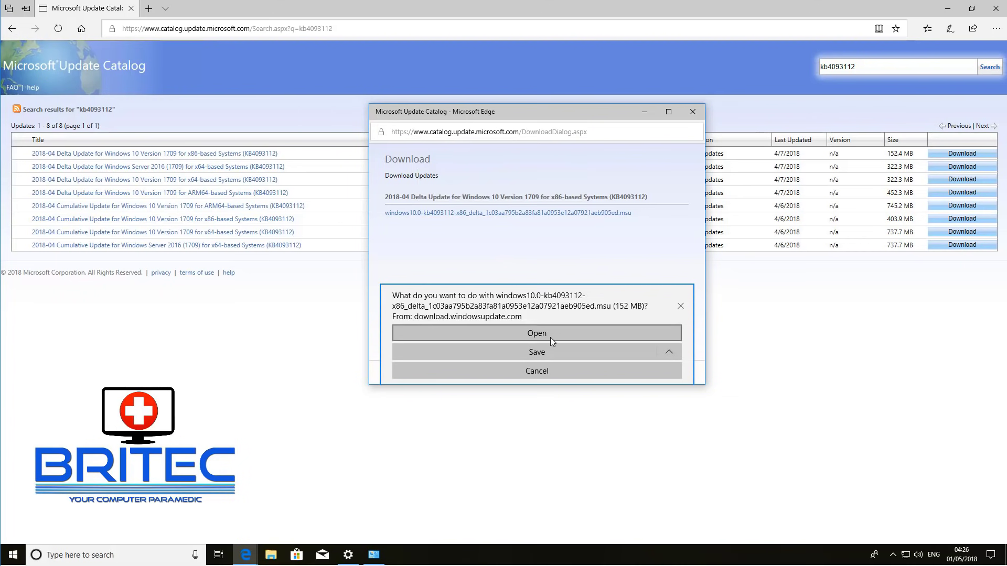
{"action": "left_click", "coordinate": [551, 341]}
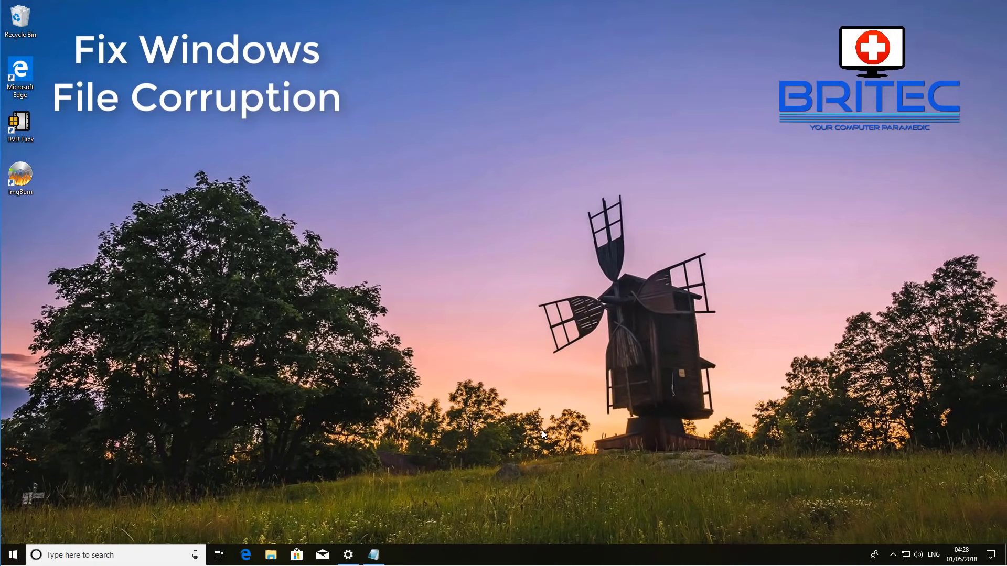
Open Command Prompt as administrator from a cmd search.
{"action": "left_click", "coordinate": [82, 554]}
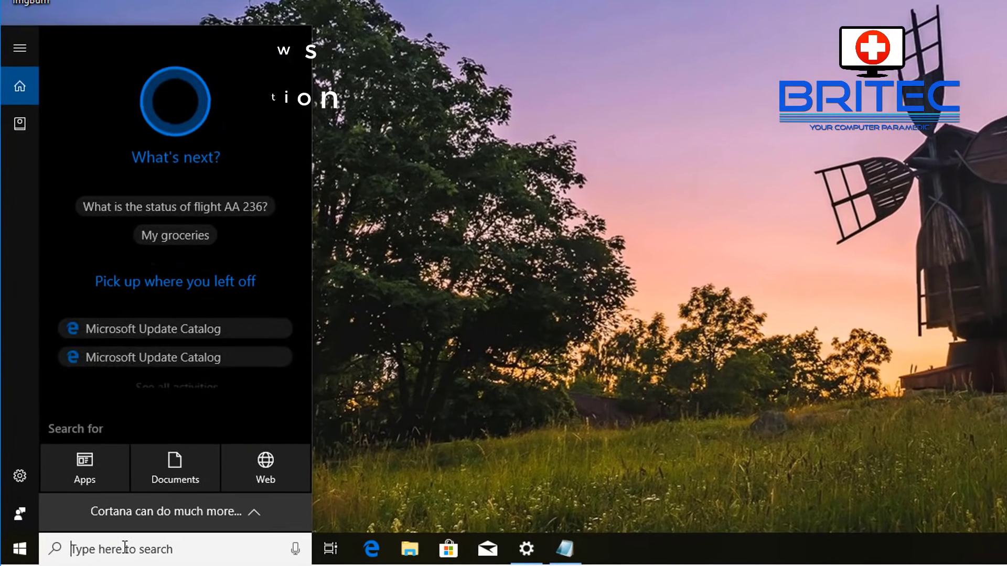
{"action": "type", "text": "cmd"}
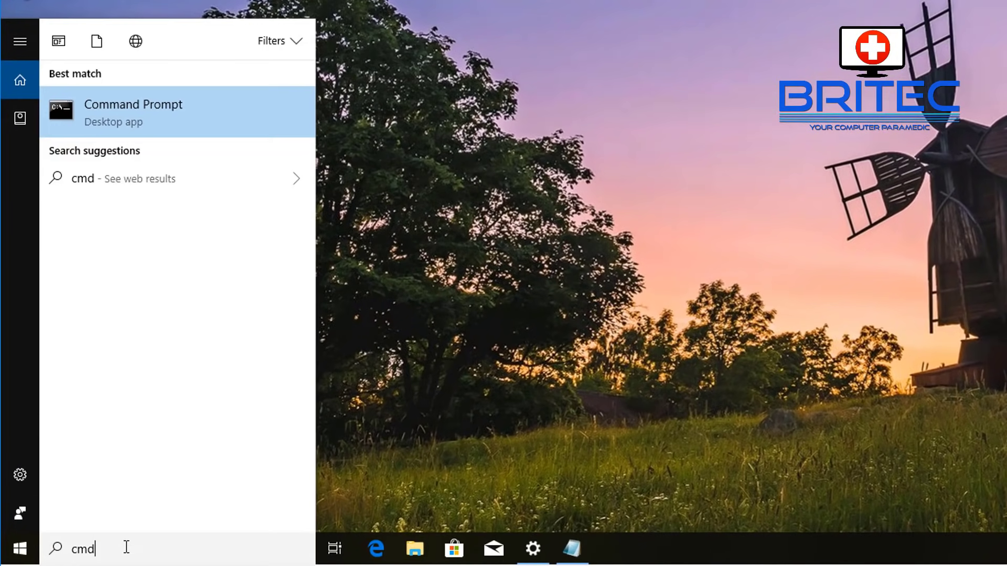
{"action": "right_click", "coordinate": [150, 111]}
{"action": "left_click", "coordinate": [148, 131]}
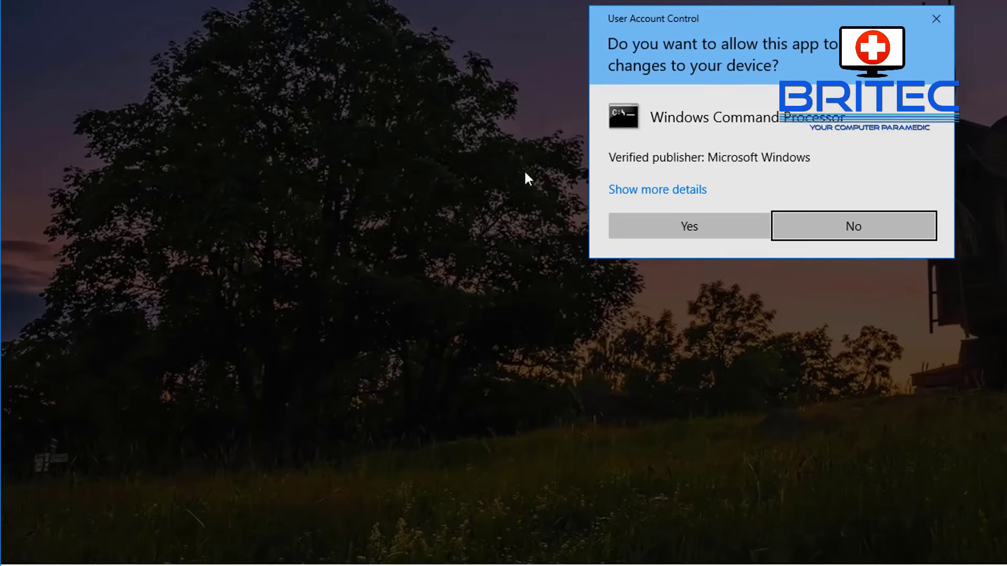
{"action": "left_click", "coordinate": [680, 222]}
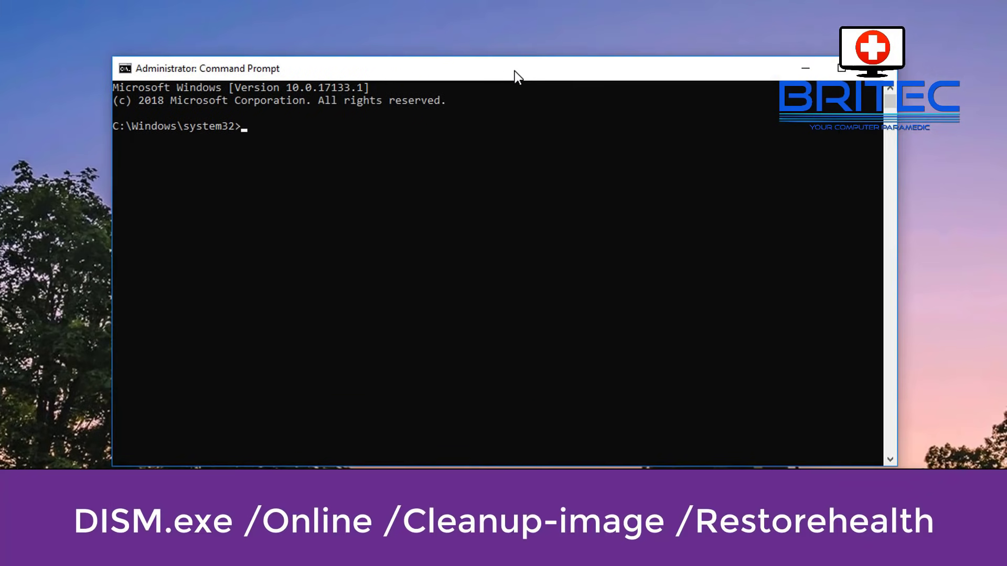
Run DISM.exe /Online /Cleanup-image /Restorehealth in the elevated console.
{"action": "left_click_drag", "start_coordinate": [515, 71], "coordinate": [481, 71]}
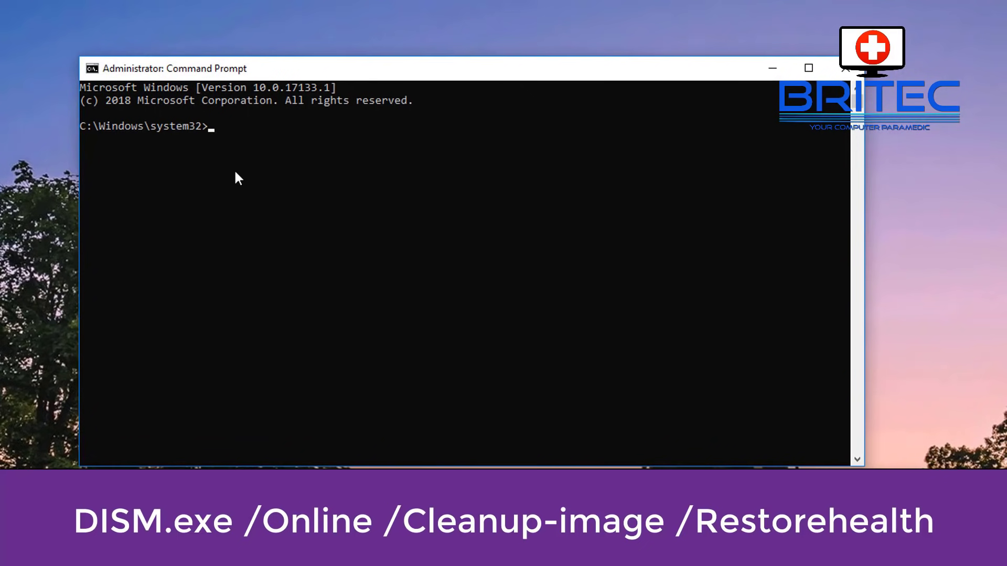
{"action": "type", "text": "DISM.exe /Online /Cleanup-image /Restorehealth"}
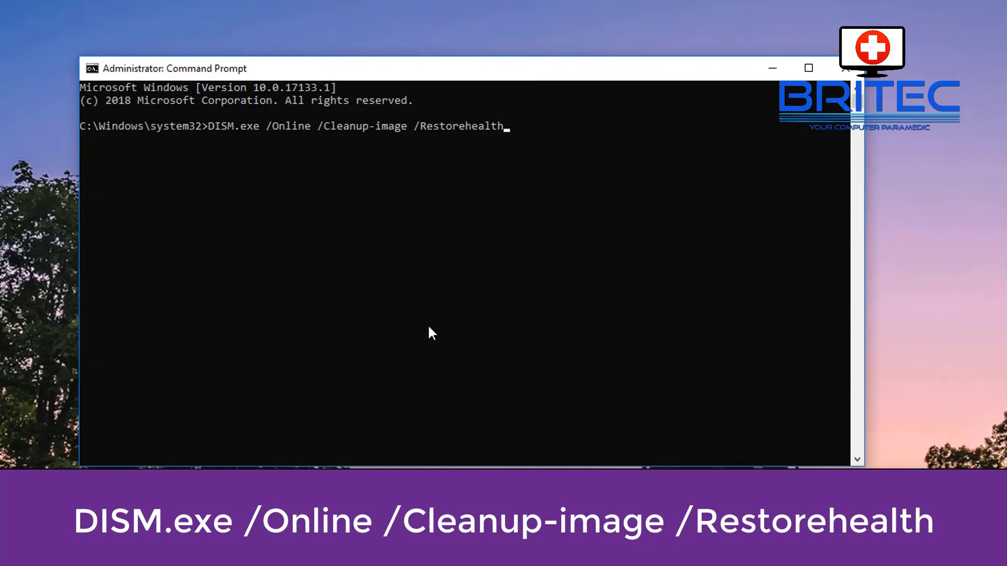
{"action": "key", "text": "Return"}
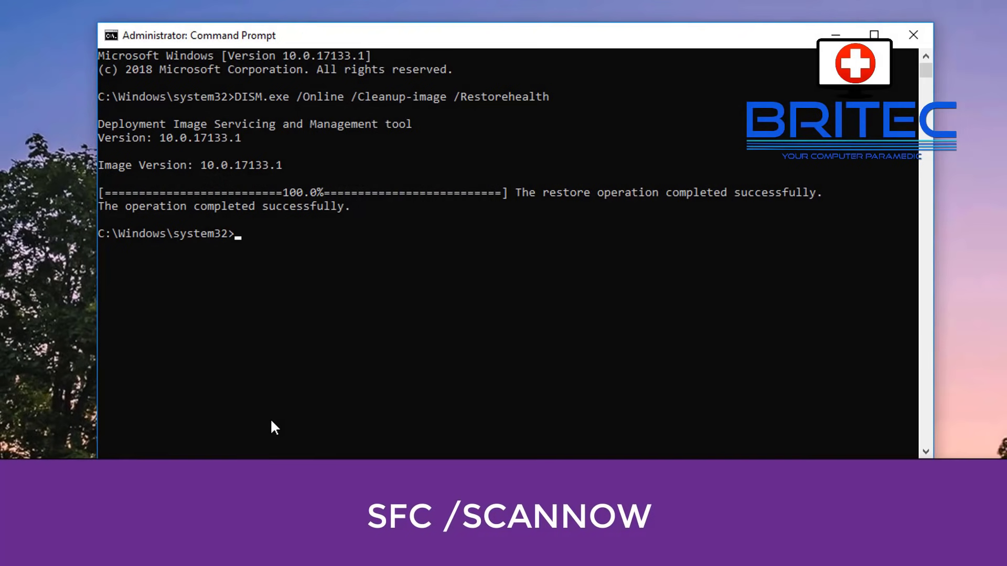
Run sfc /scannow in the Command Prompt window.
{"action": "left_click", "coordinate": [242, 432]}
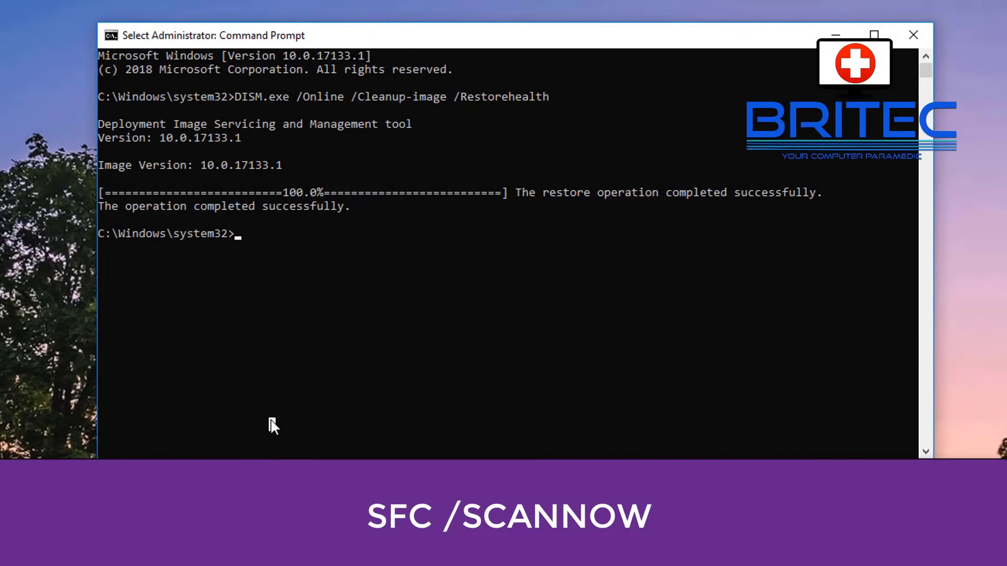
{"action": "type", "text": "sfc"}
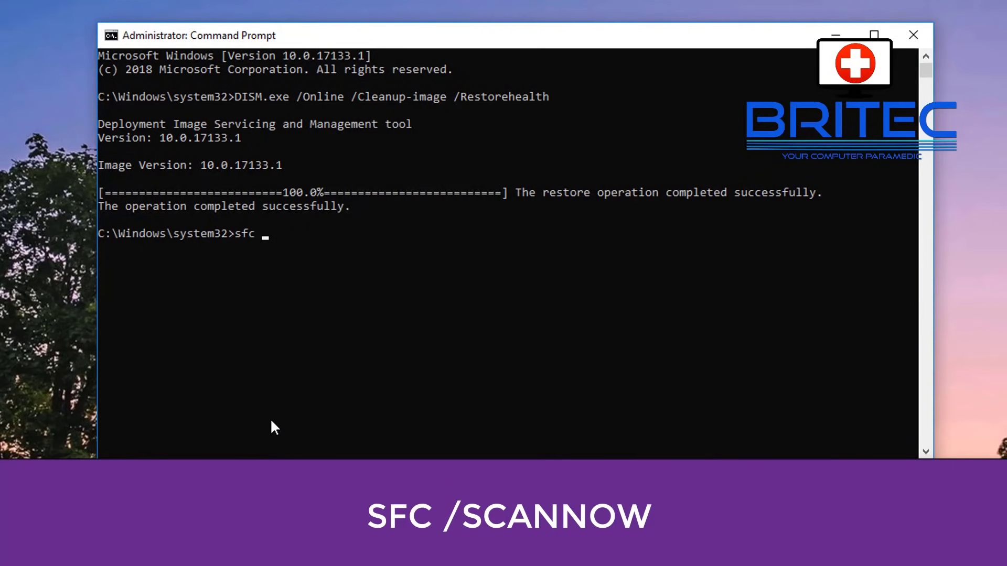
{"action": "type", "text": " /scannow"}
{"action": "key", "text": "Return"}
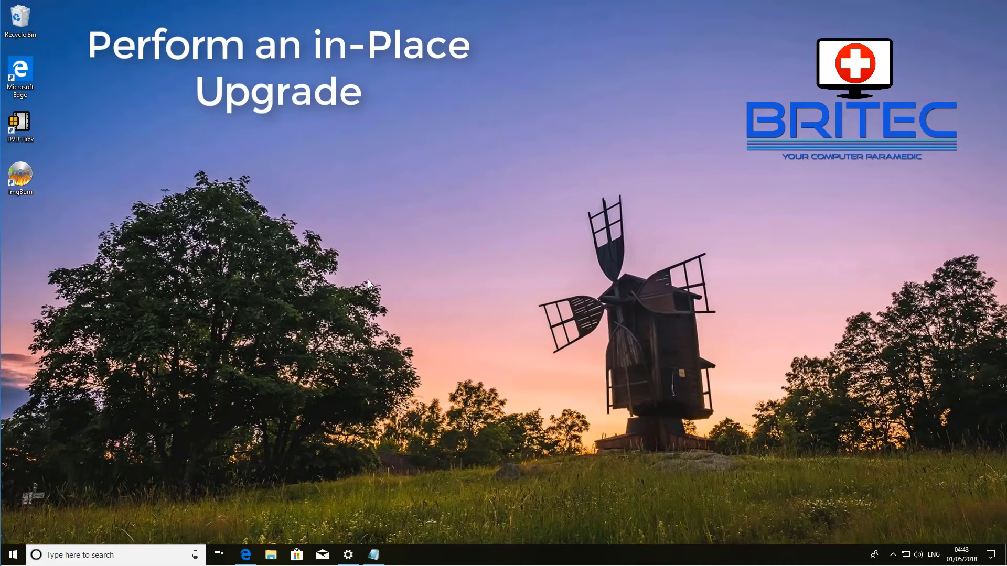
Download MediaCreationTool1803.exe from the Download Windows 10 page, run it with admin approval, and minimise Edge.
{"action": "left_click", "coordinate": [246, 556]}
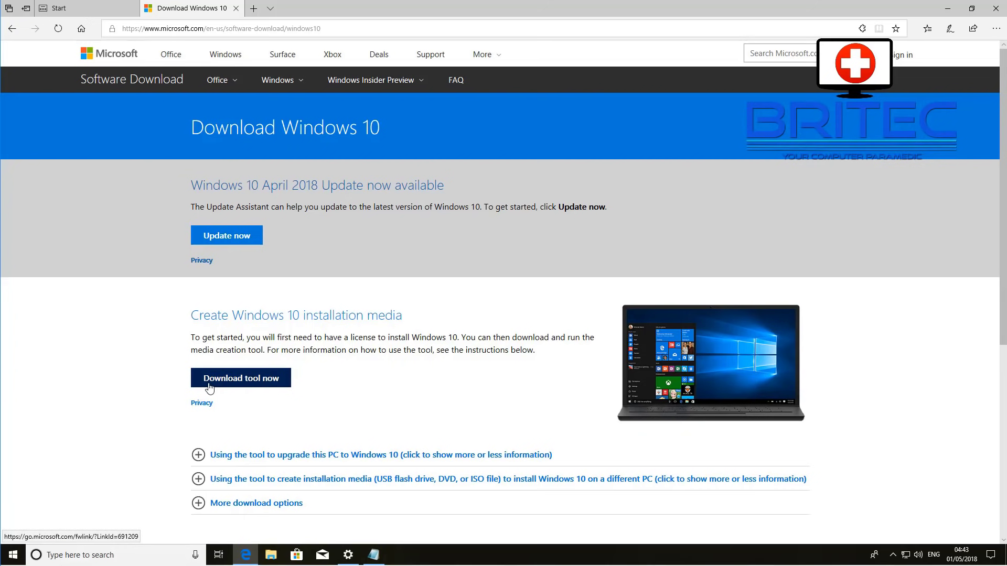
{"action": "left_click", "coordinate": [239, 381]}
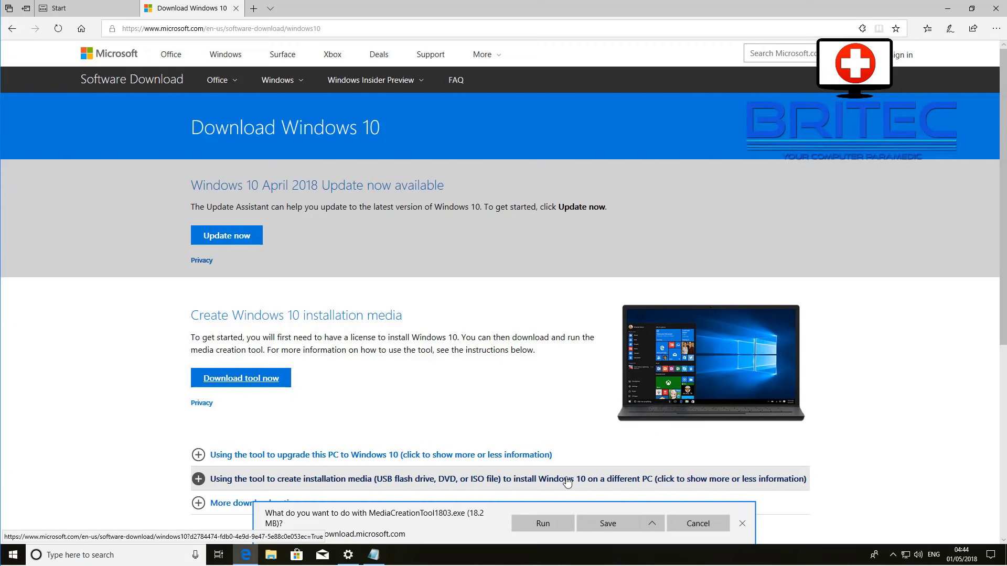
{"action": "left_click", "coordinate": [543, 523]}
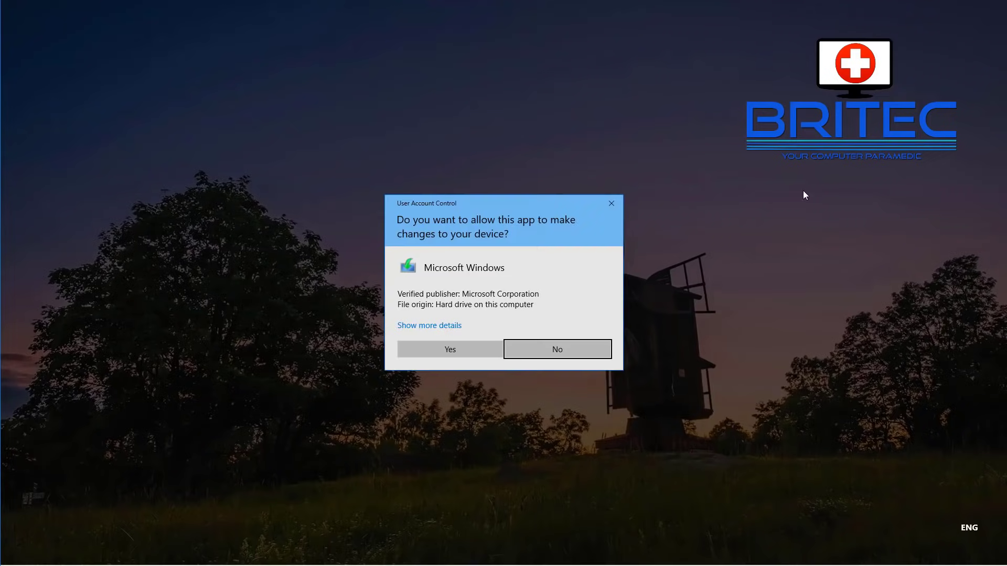
{"action": "left_click", "coordinate": [468, 356]}
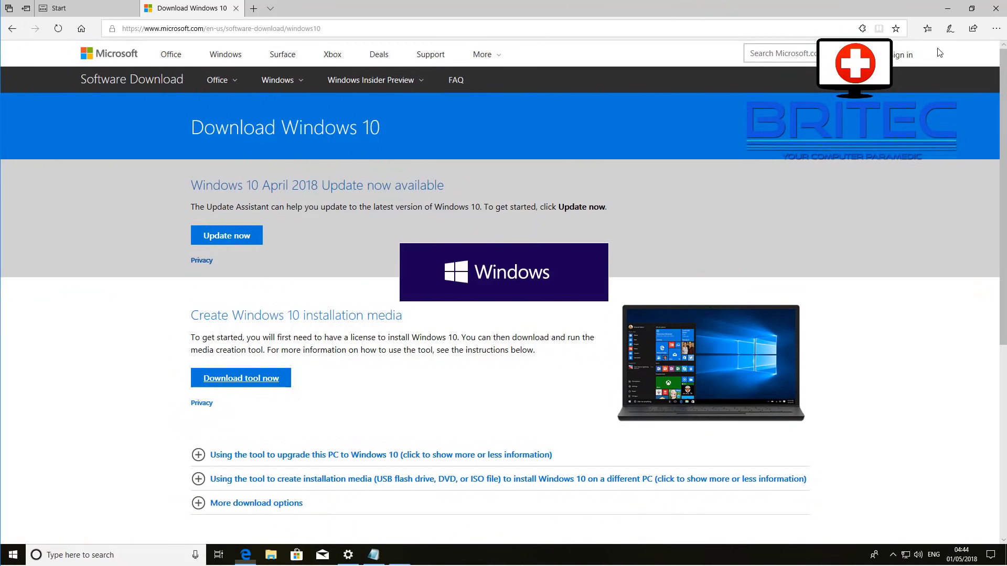
{"action": "left_click", "coordinate": [948, 9]}
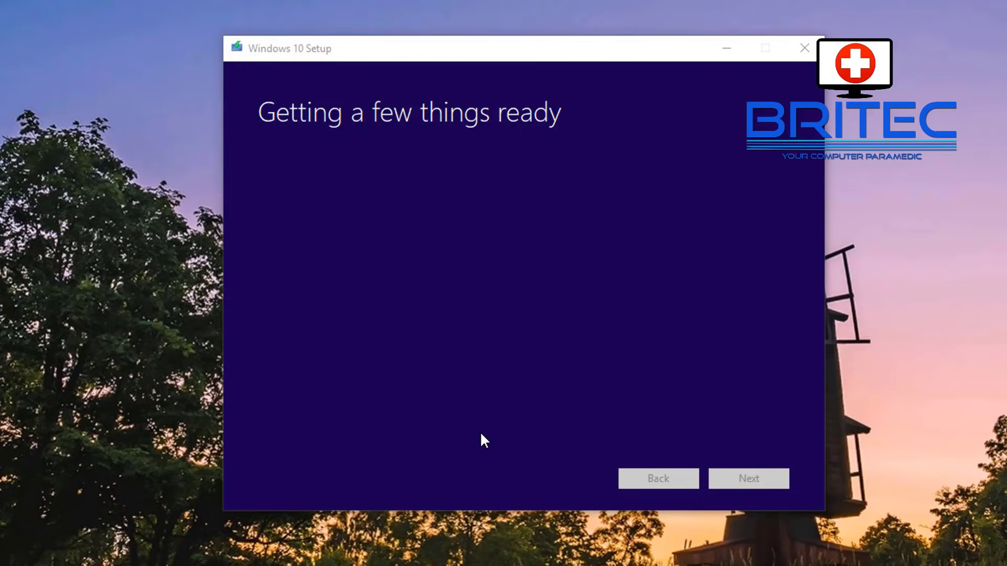
Accept the licence, choose Upgrade this PC now, keep personal files and apps, and install Windows 10 Home.
{"action": "left_click", "coordinate": [752, 481]}
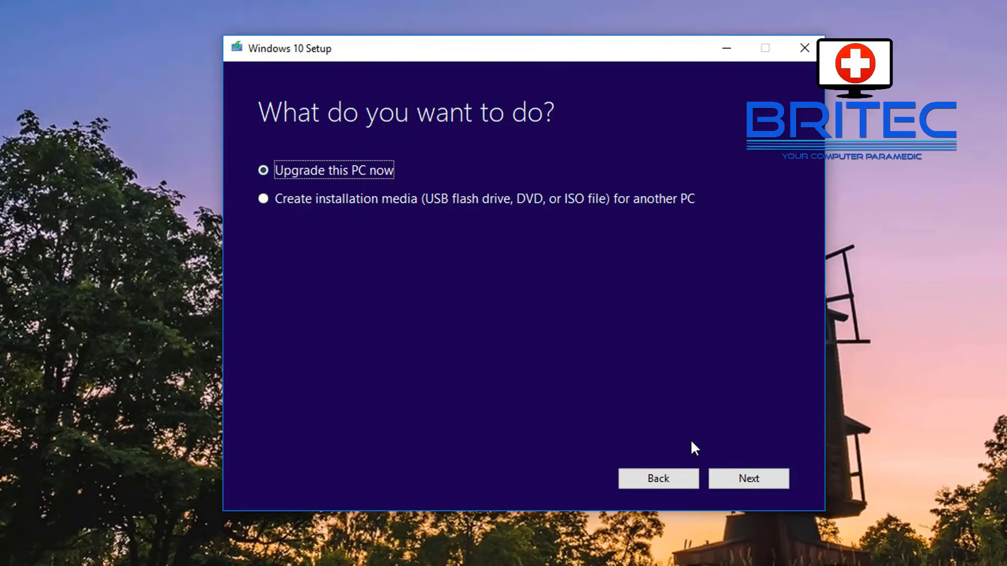
{"action": "left_click", "coordinate": [738, 481]}
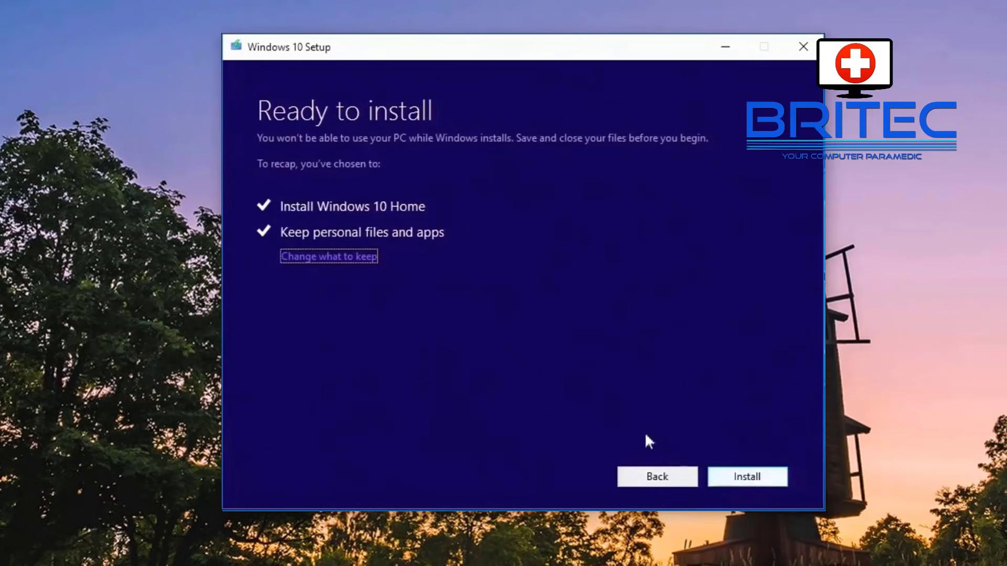
{"action": "left_click", "coordinate": [329, 258]}
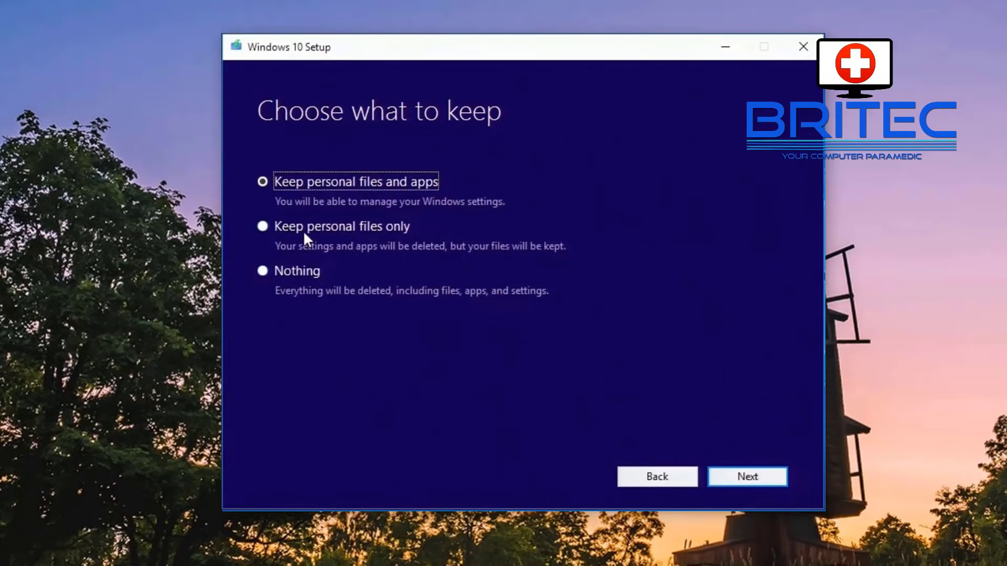
{"action": "left_click", "coordinate": [737, 477]}
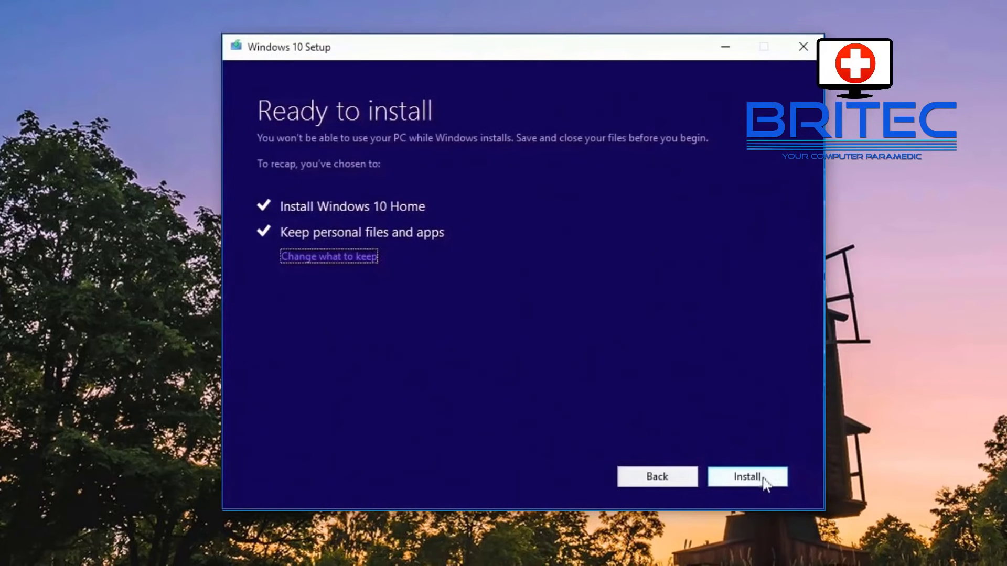
{"action": "left_click", "coordinate": [751, 474]}
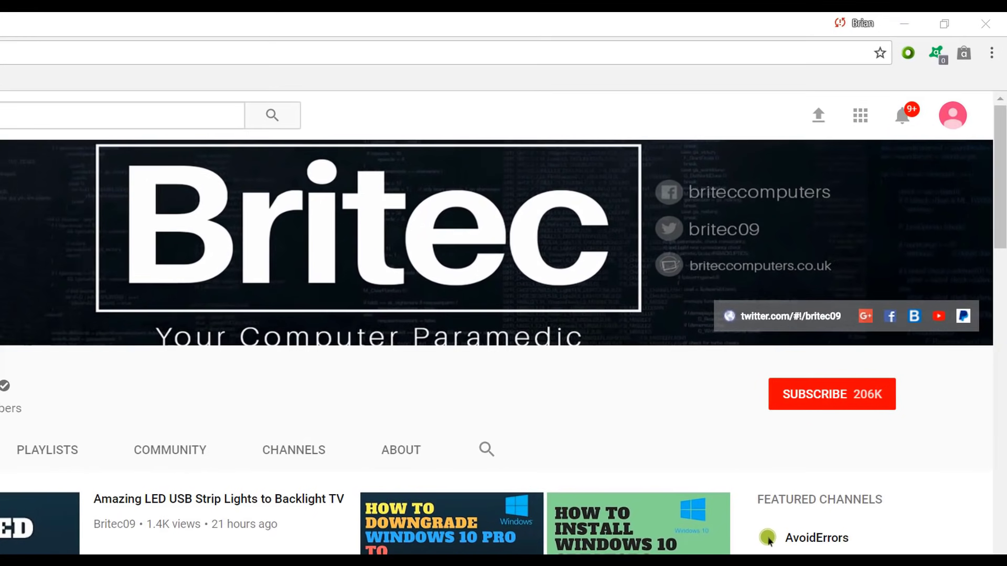
Subscribe to the Britec YouTube channel from its channel page.
{"action": "left_click", "coordinate": [841, 403]}
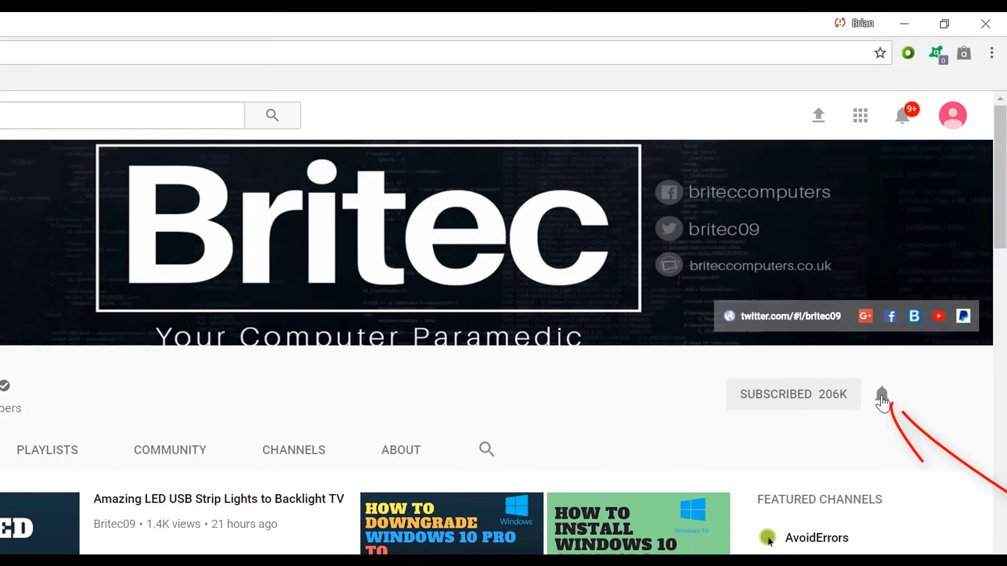